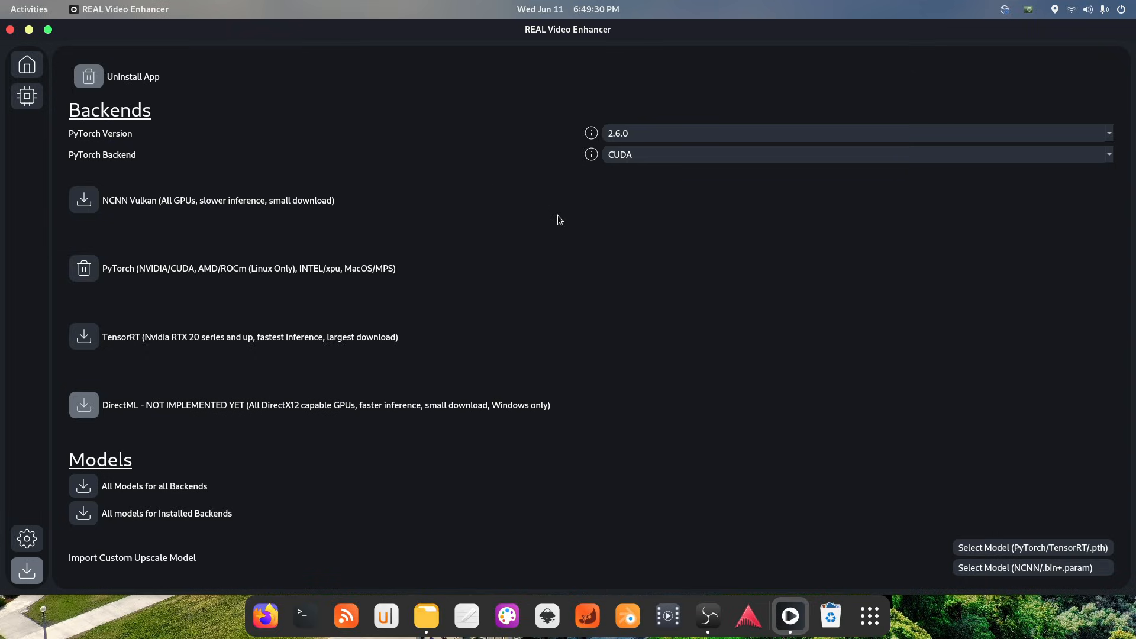
- Review the output, encoder, render and RVE settings, ending on the output settings
click(27, 538)
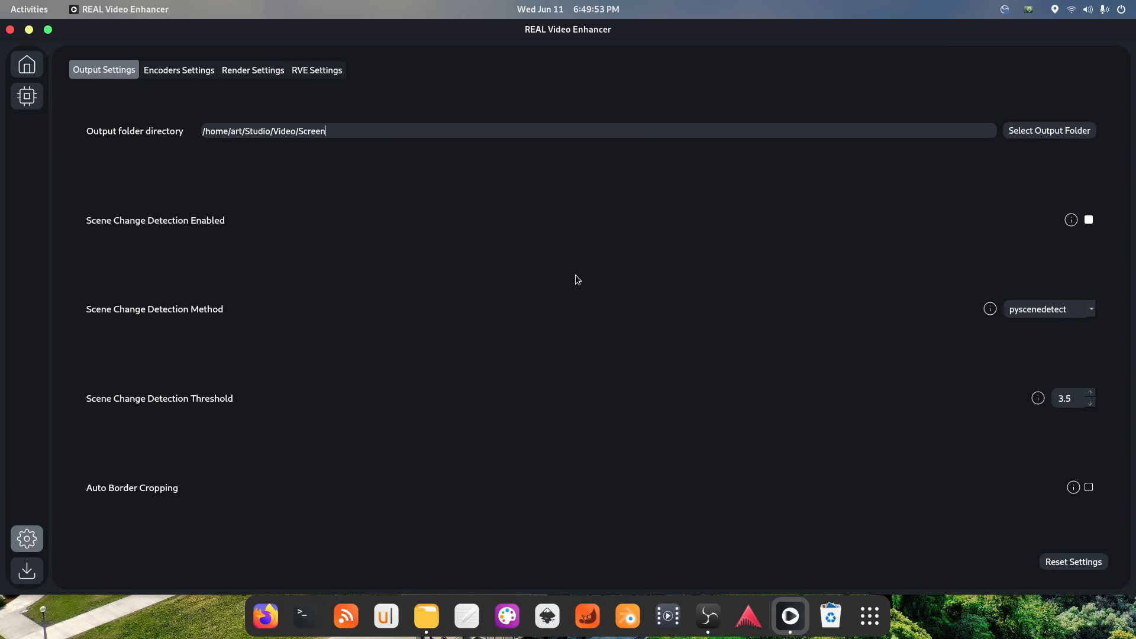
click(174, 72)
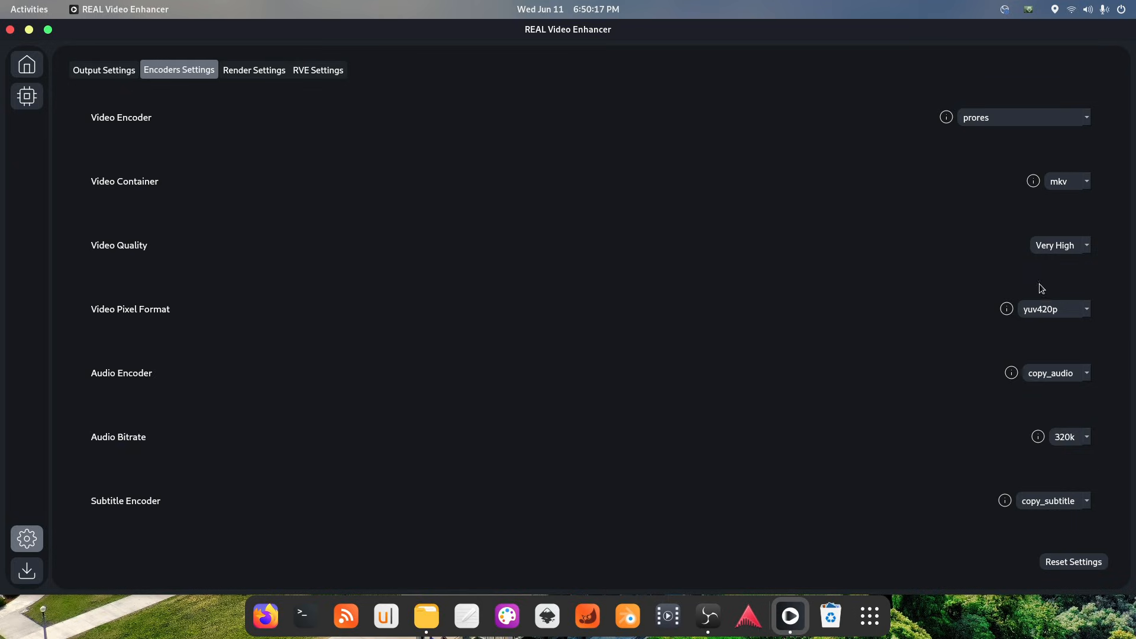
click(242, 69)
click(308, 71)
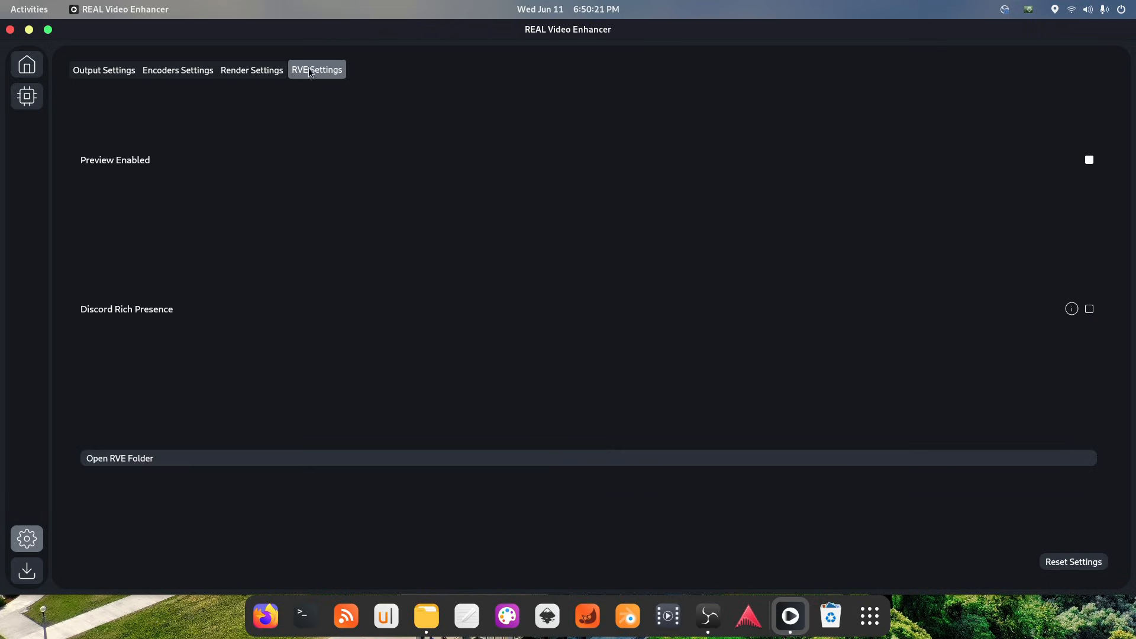
click(107, 74)
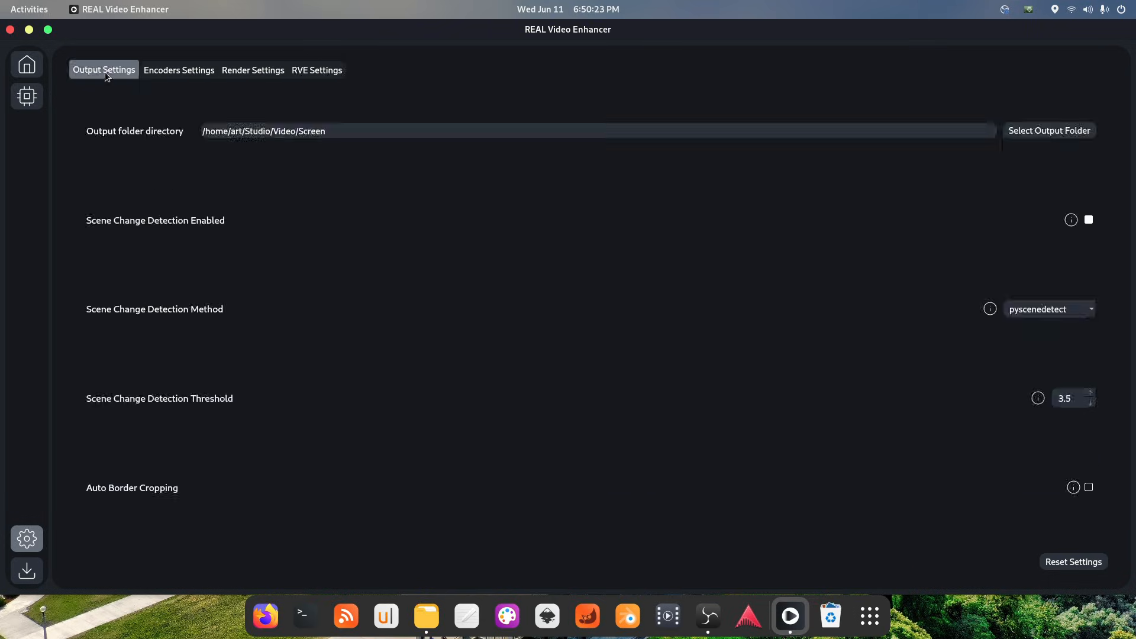
- Open the video processing page and look over its render queue and advanced options, returning to the general options
click(27, 96)
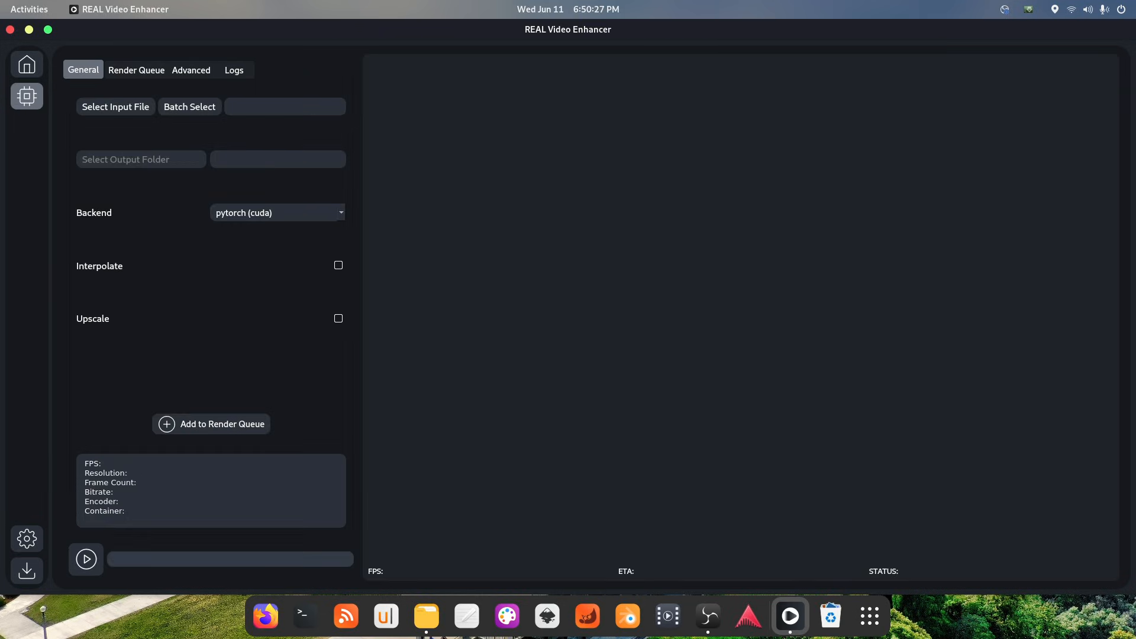
key(alt+Tab)
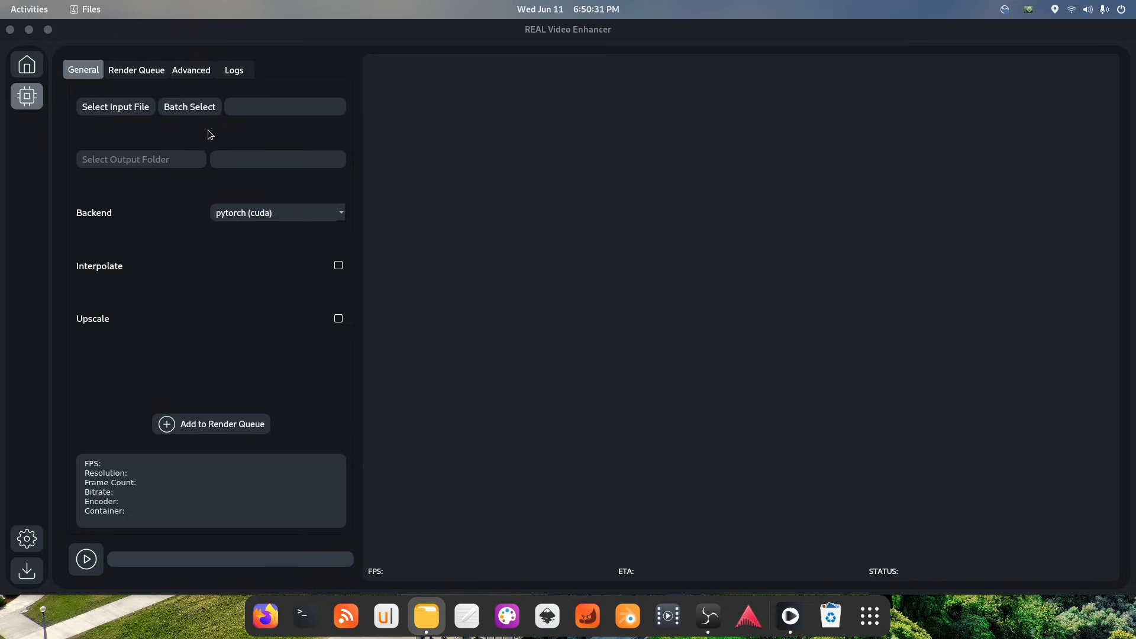
click(131, 69)
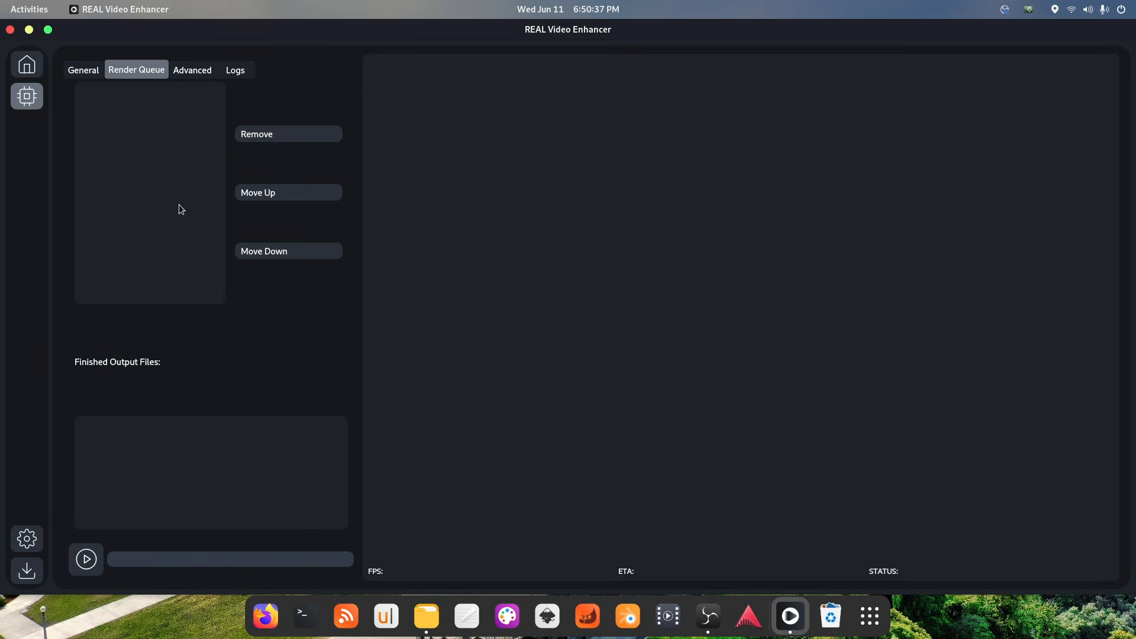
click(184, 70)
click(141, 69)
click(87, 69)
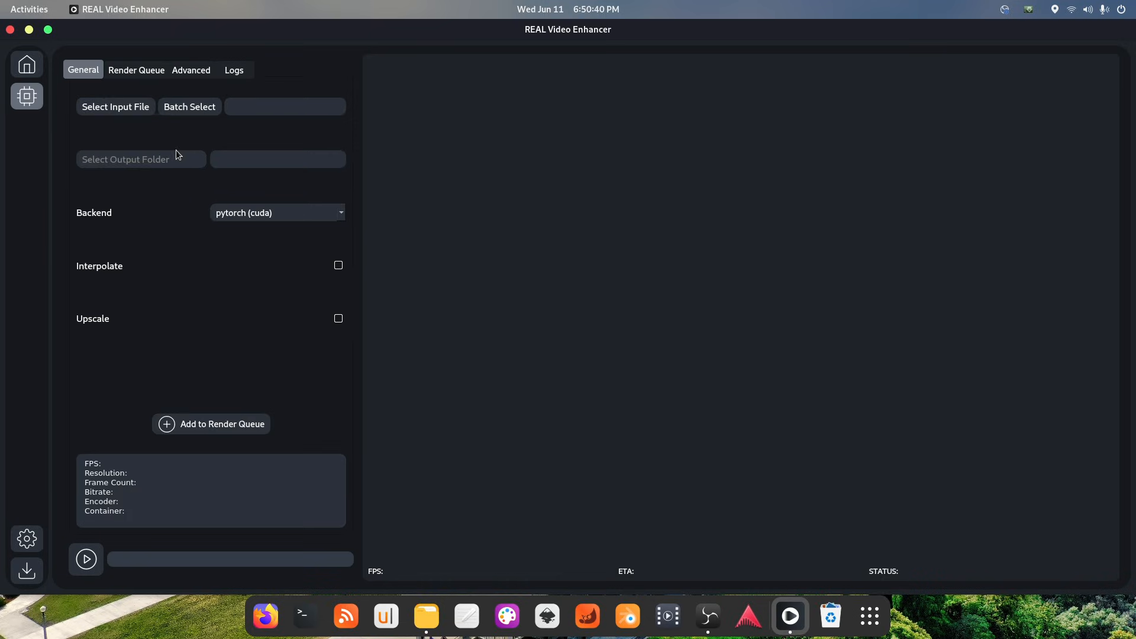
- Load dance-25fps.mp4 from the Real Video Enhancer clips folder as input and choose that clips folder as output directory
click(133, 112)
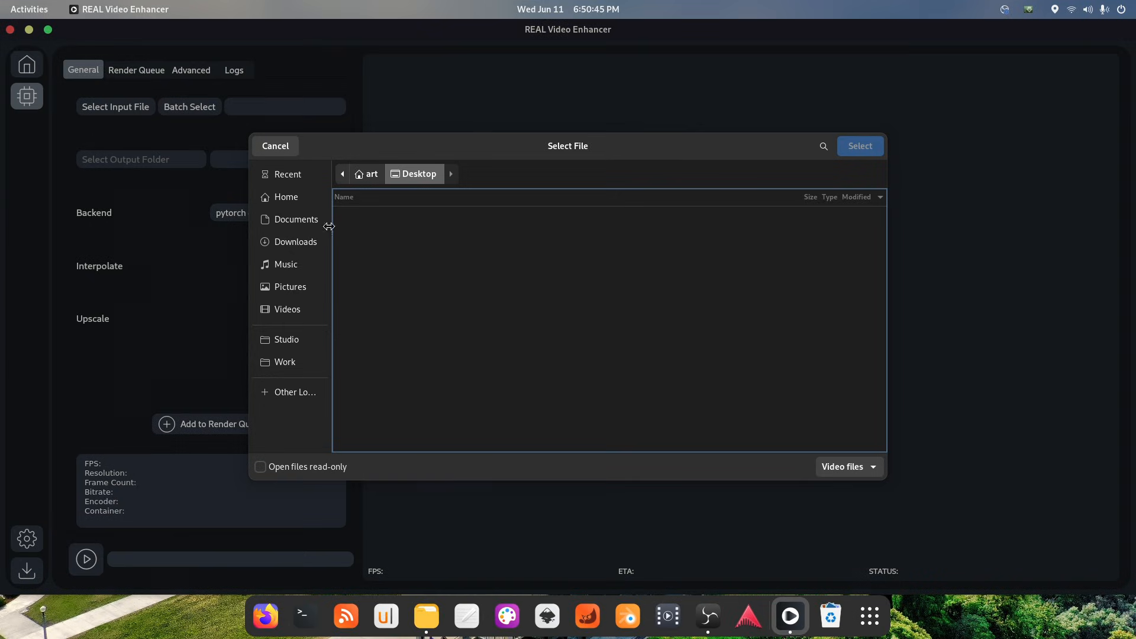
click(287, 340)
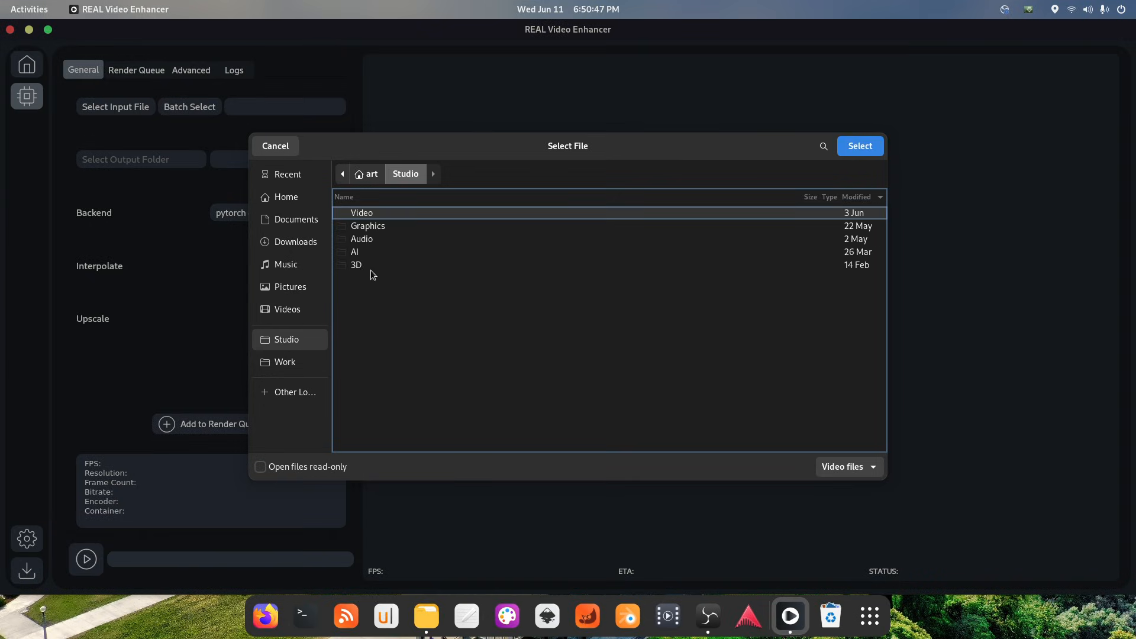
double_click(377, 214)
double_click(382, 228)
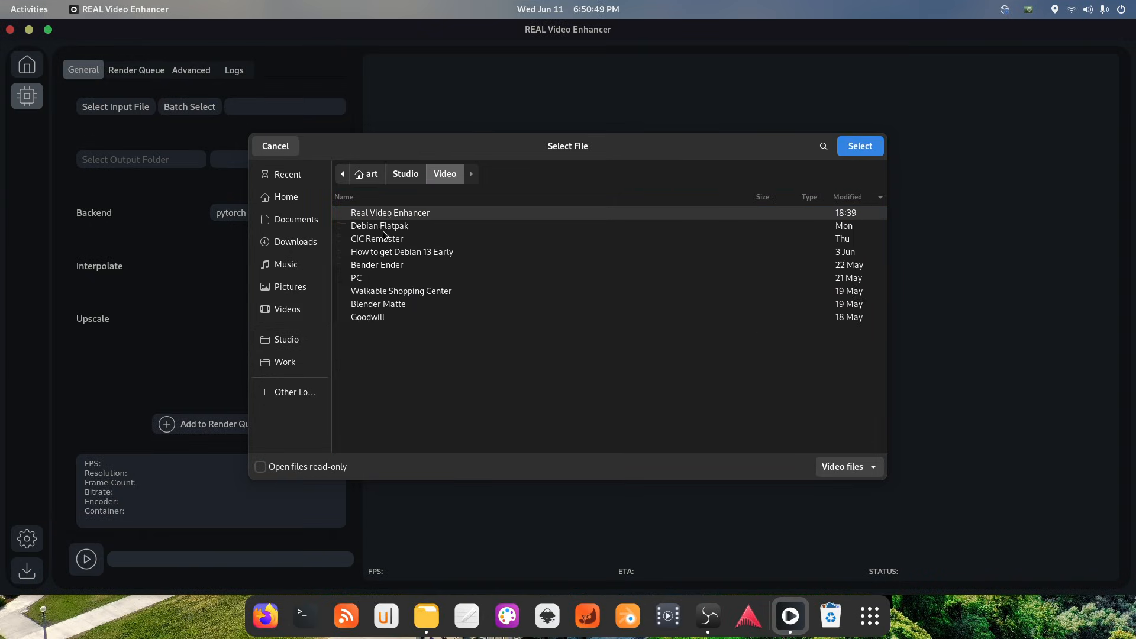
double_click(403, 214)
double_click(379, 215)
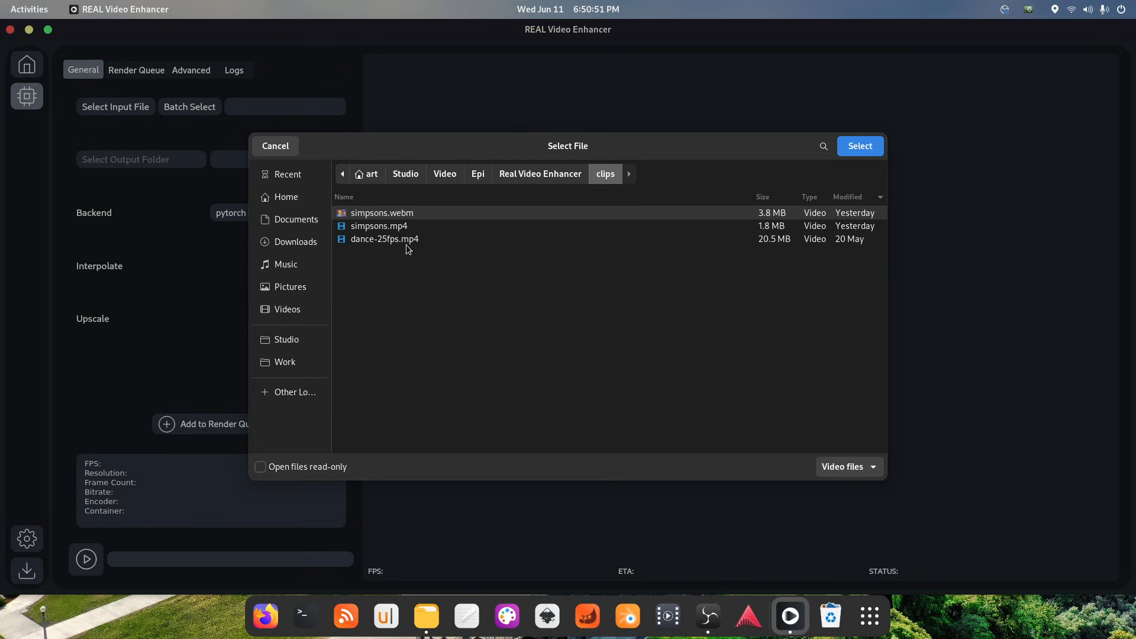
click(401, 242)
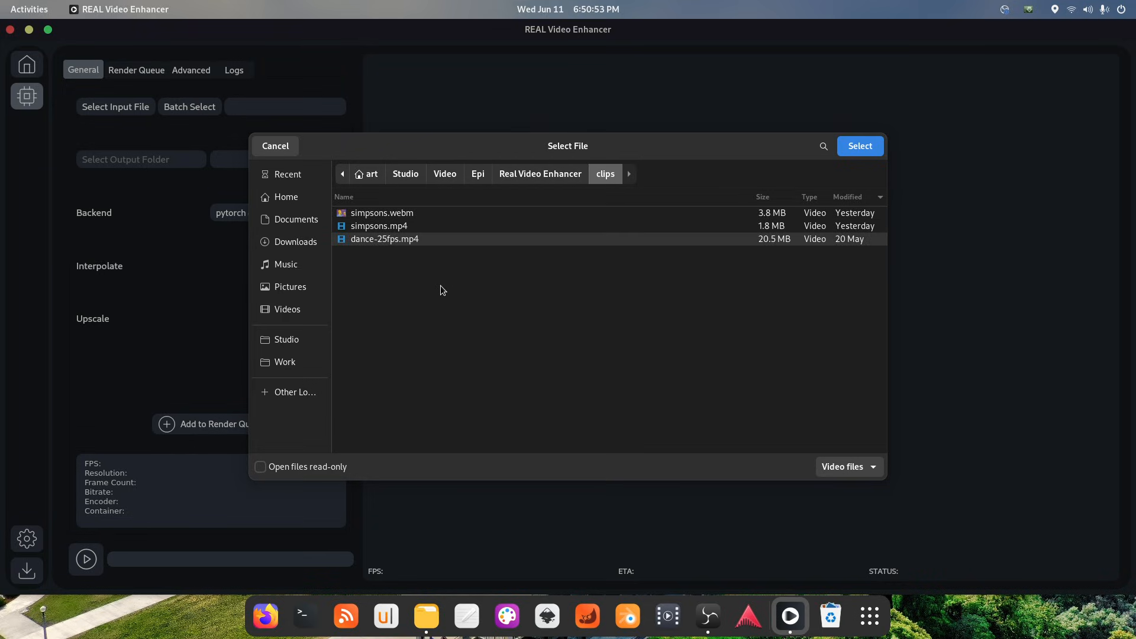
click(860, 146)
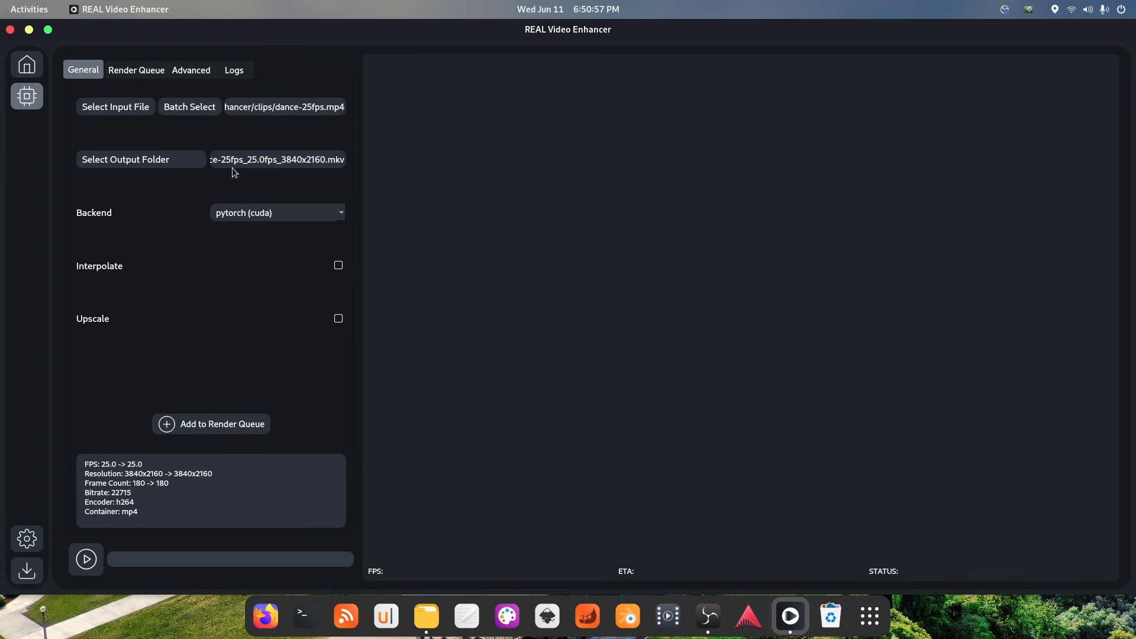
click(175, 156)
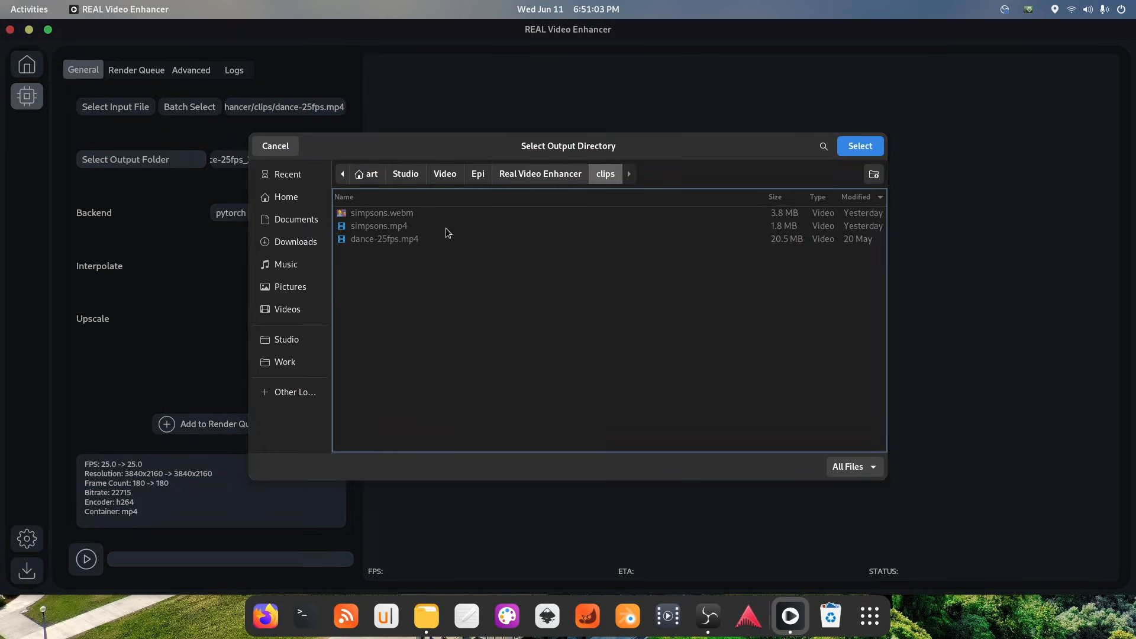
click(860, 151)
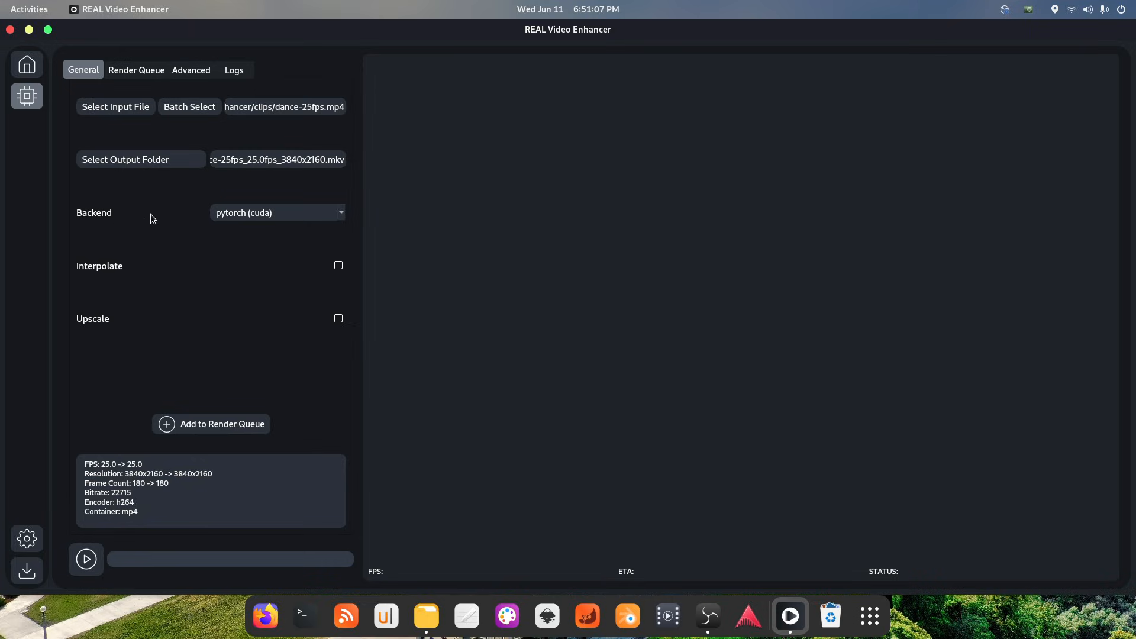
- Keep pytorch (cuda) as backend and enable interpolation with the RIFE 4.26 general model and a multiplier of 4
click(278, 215)
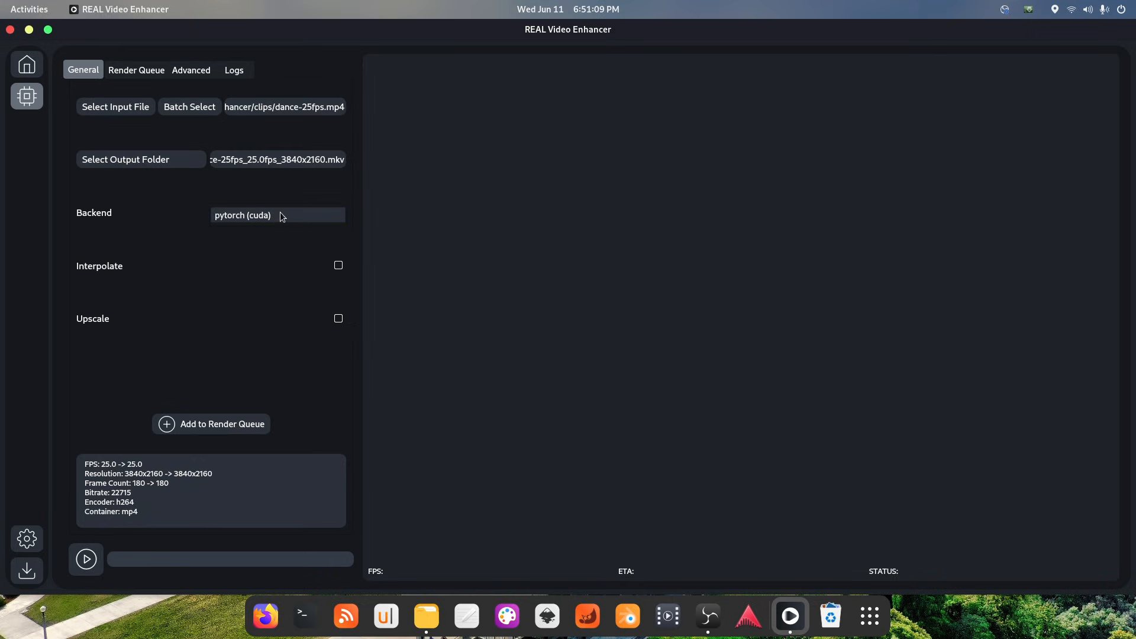
click(281, 217)
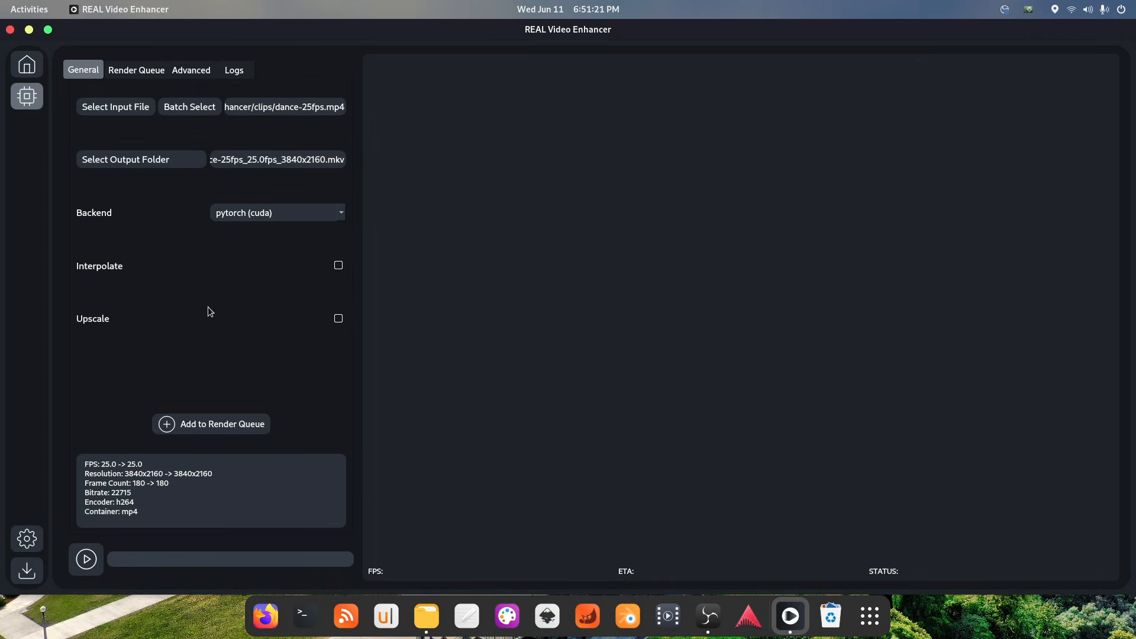
click(339, 267)
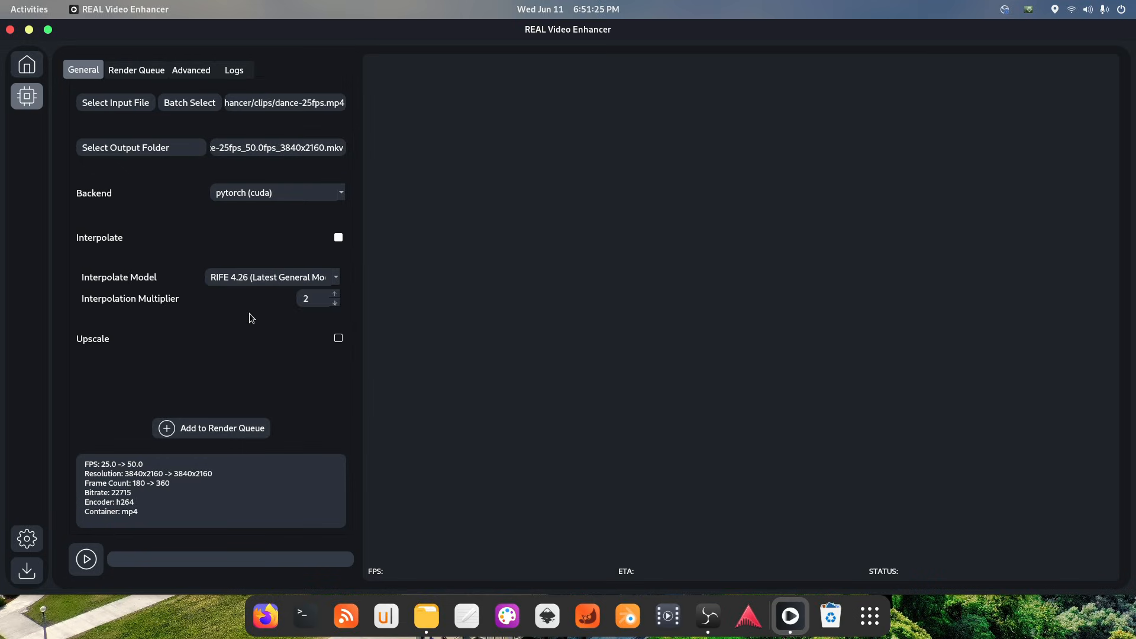
click(249, 278)
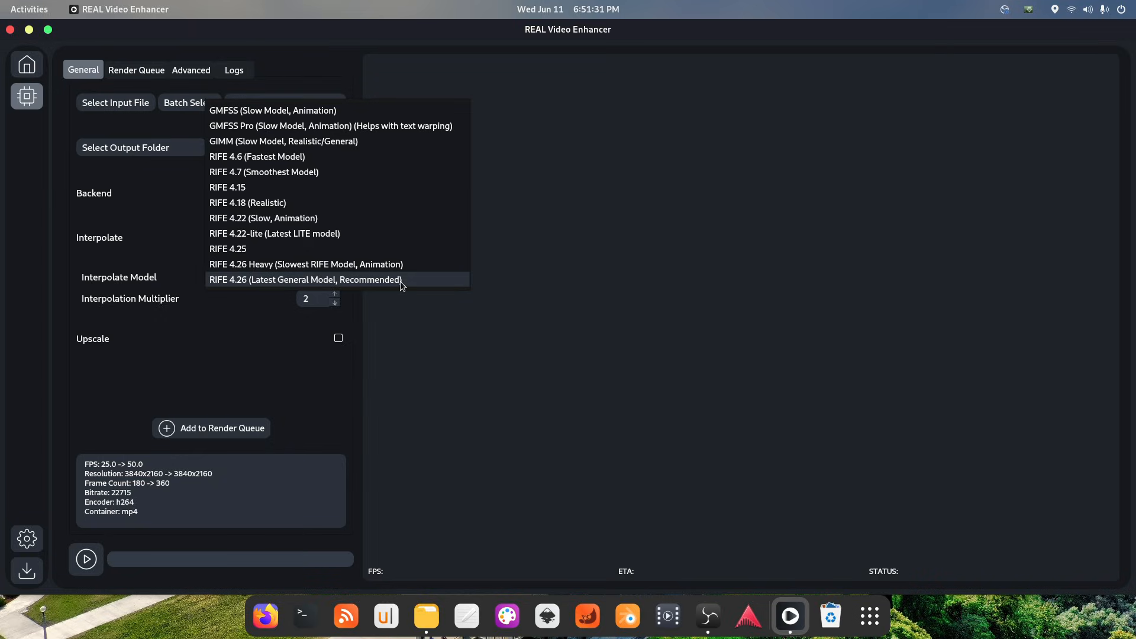
click(231, 330)
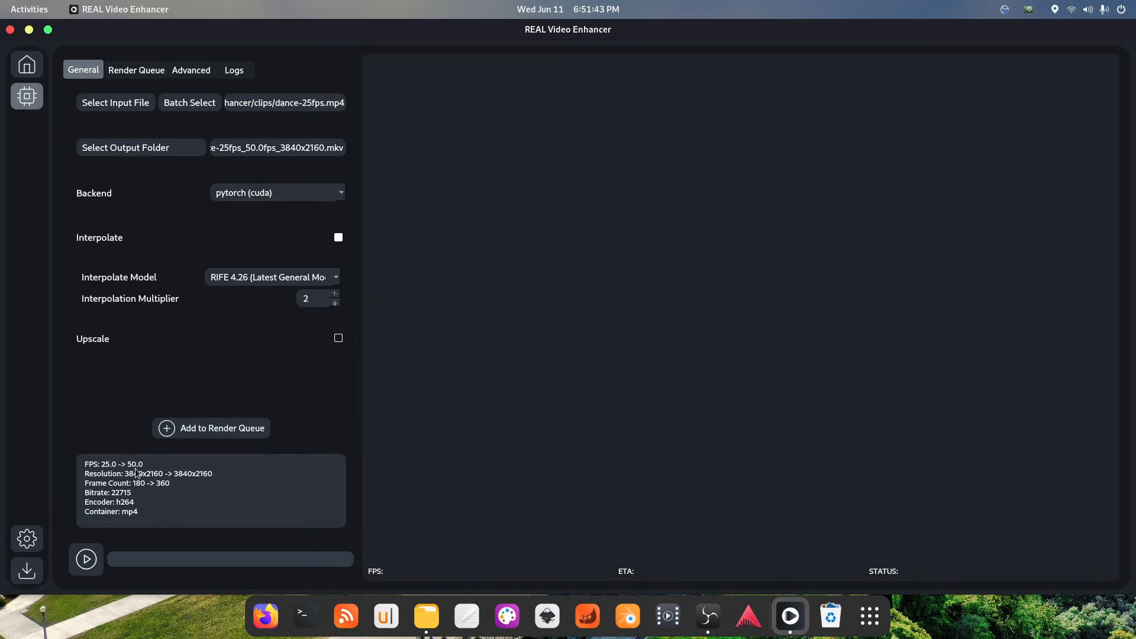
click(335, 295)
click(335, 295)
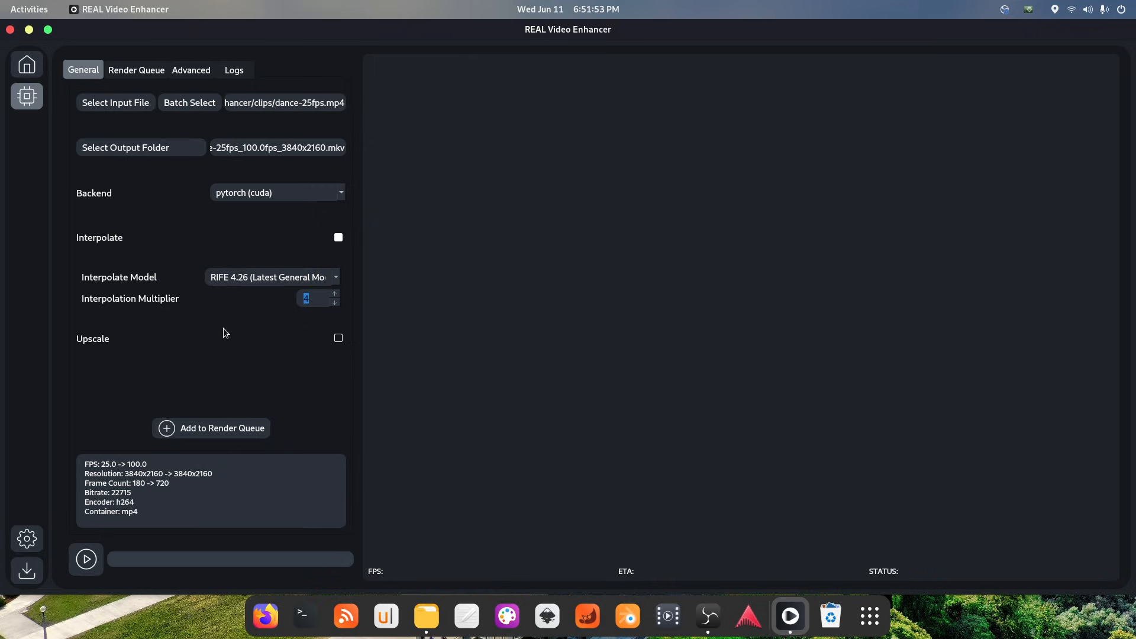
- Add the dance clip to the render queue and start the render
click(203, 428)
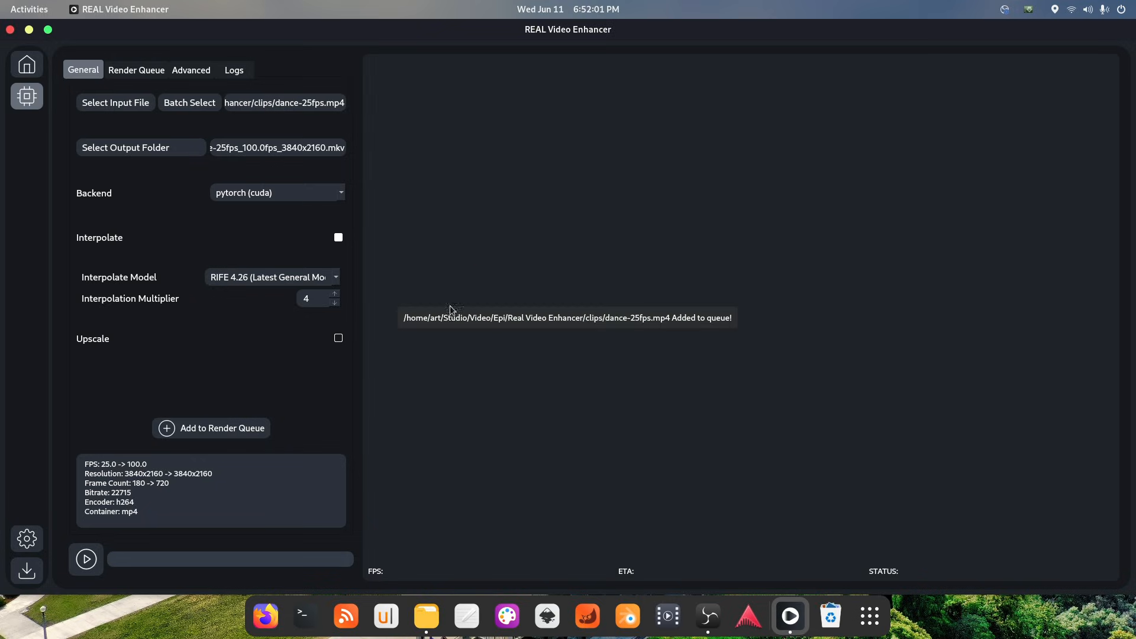
click(86, 560)
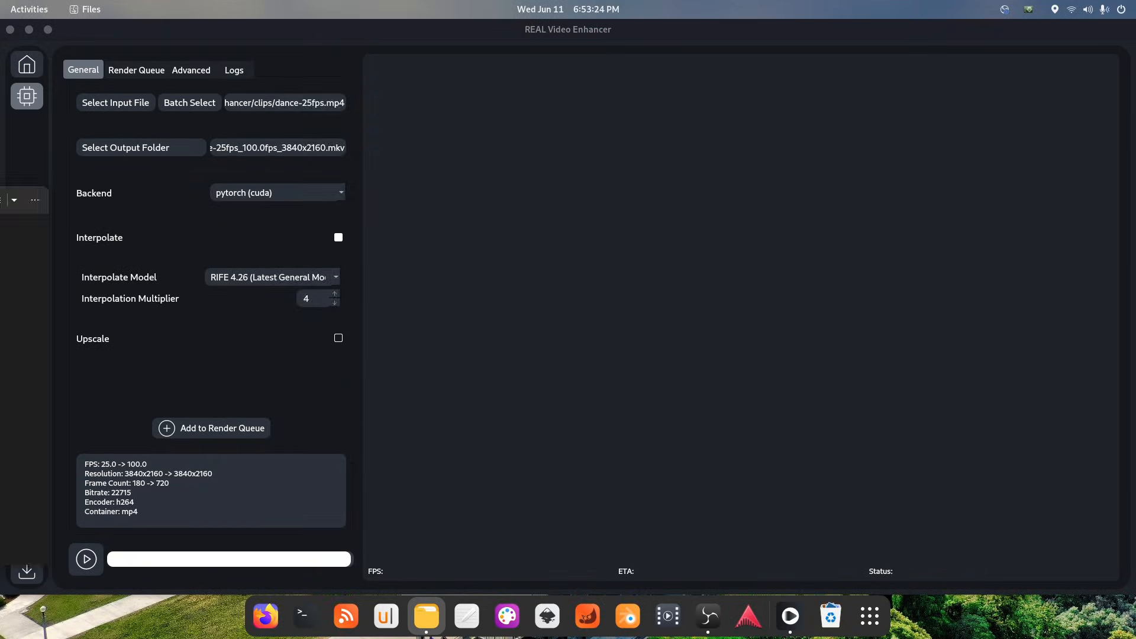
- Play the rendered dance-25fps_100.0fps_3840x2160.mkv from the Screen folder in mpv Media Player, then put the file window aside
drag(0, 191, 784, 111)
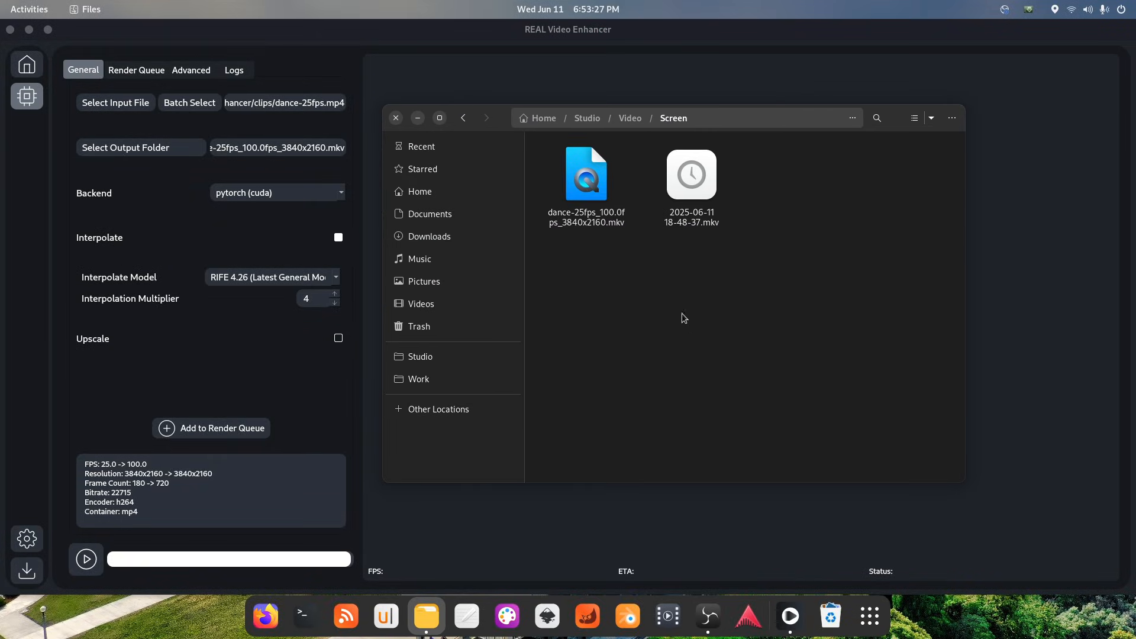
click(579, 185)
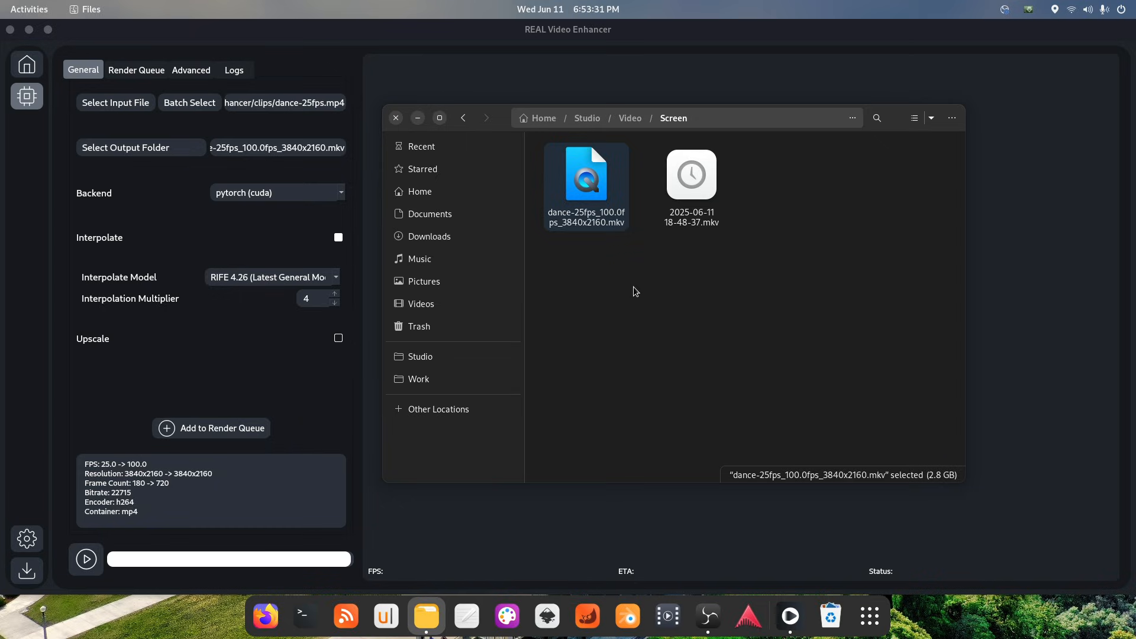
right_click(584, 172)
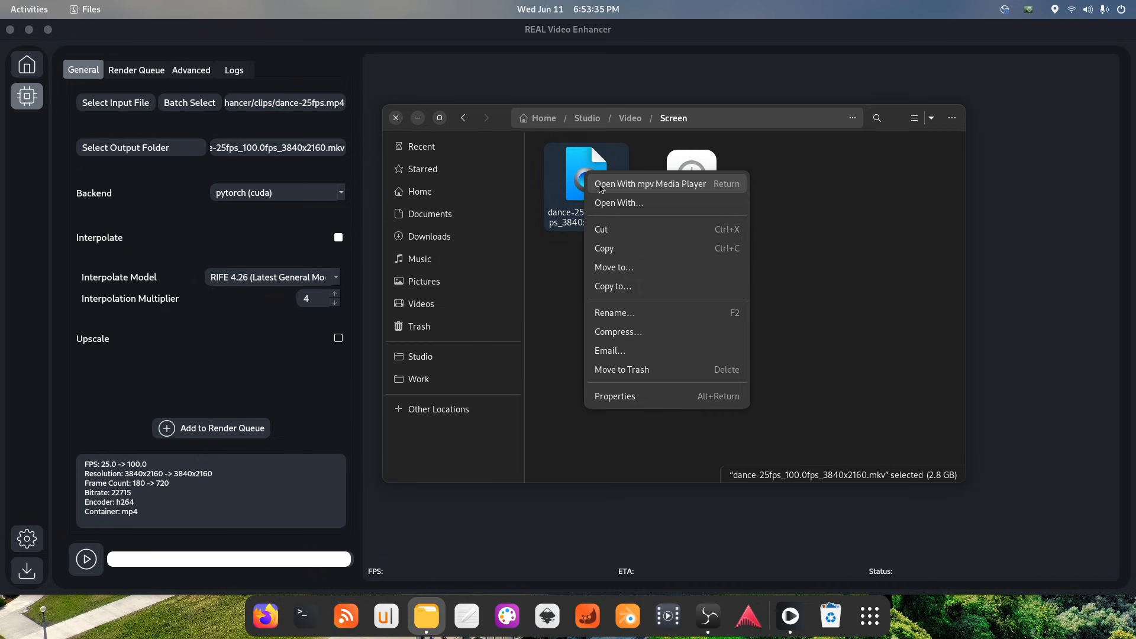
click(601, 189)
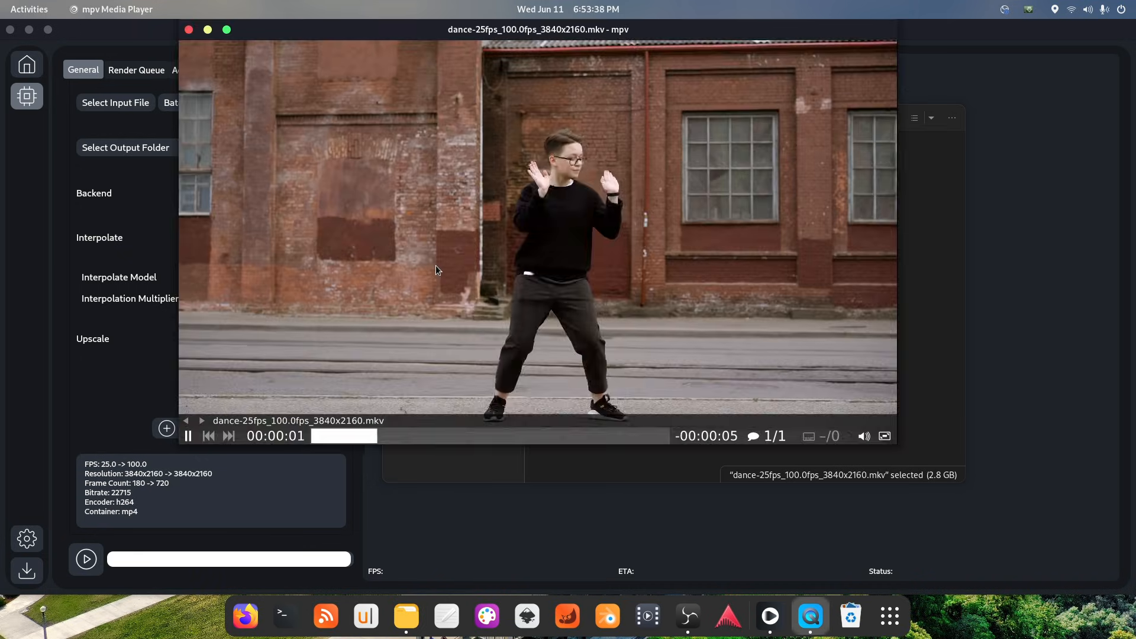
double_click(727, 220)
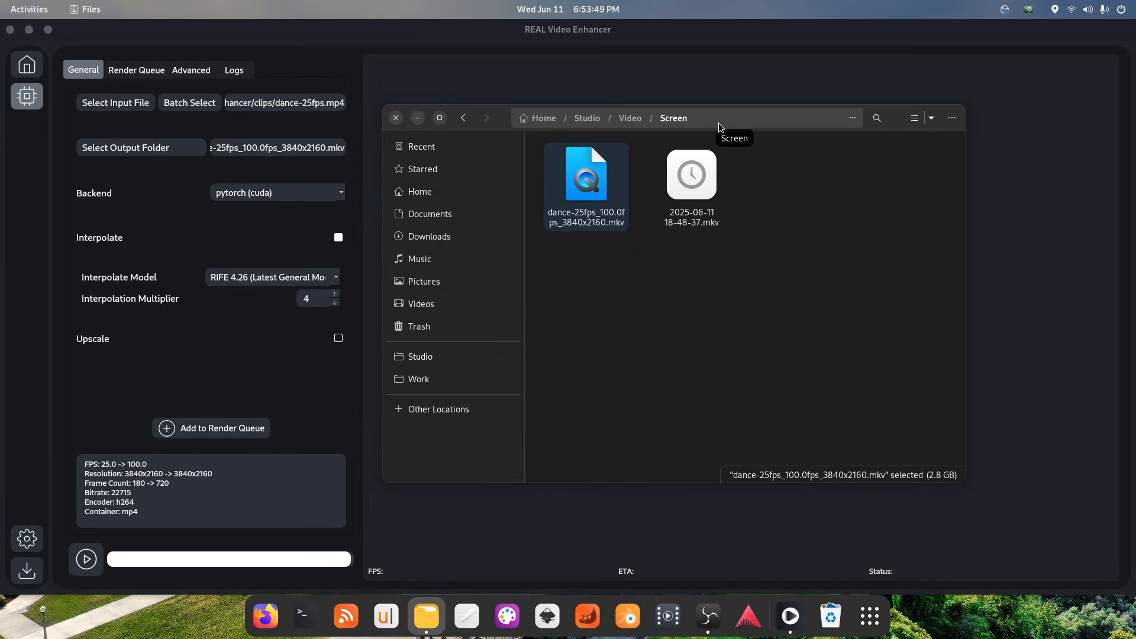
drag(718, 123, 0, 263)
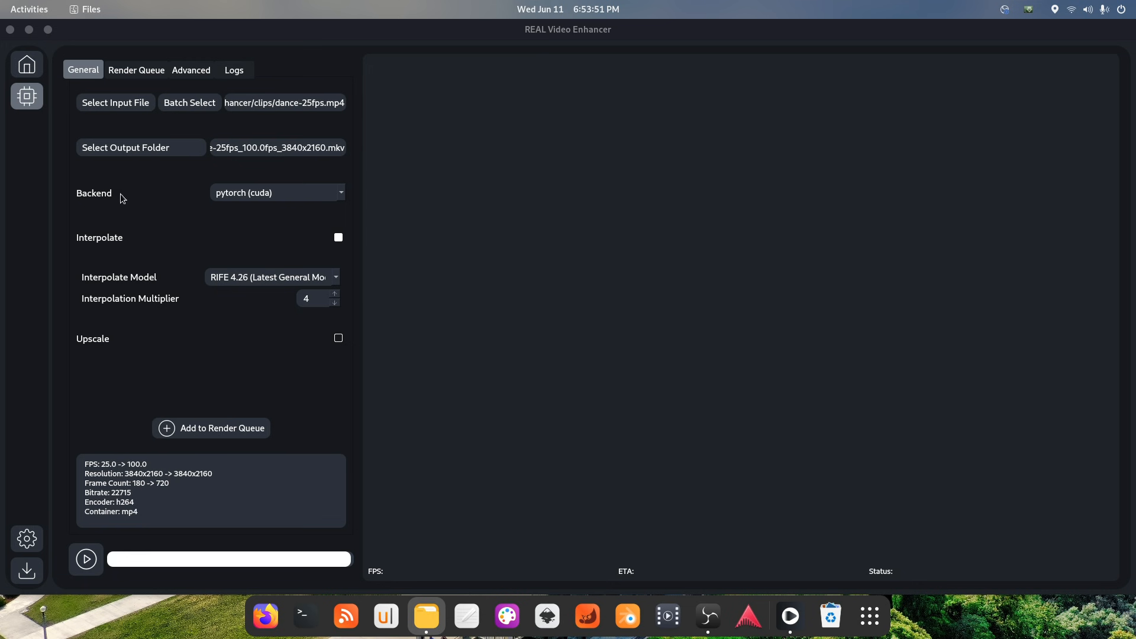
- Launch MKVToolNix GUI on the empty workspace and enlarge its window
key(ctrl+alt+Right)
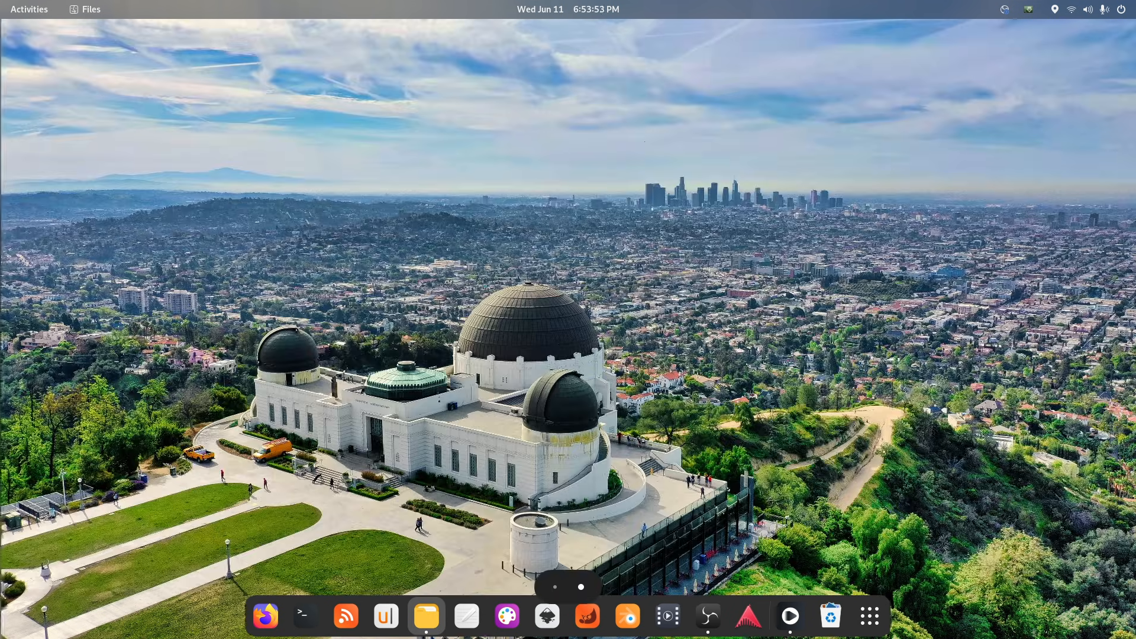
key(super)
text(mkv)
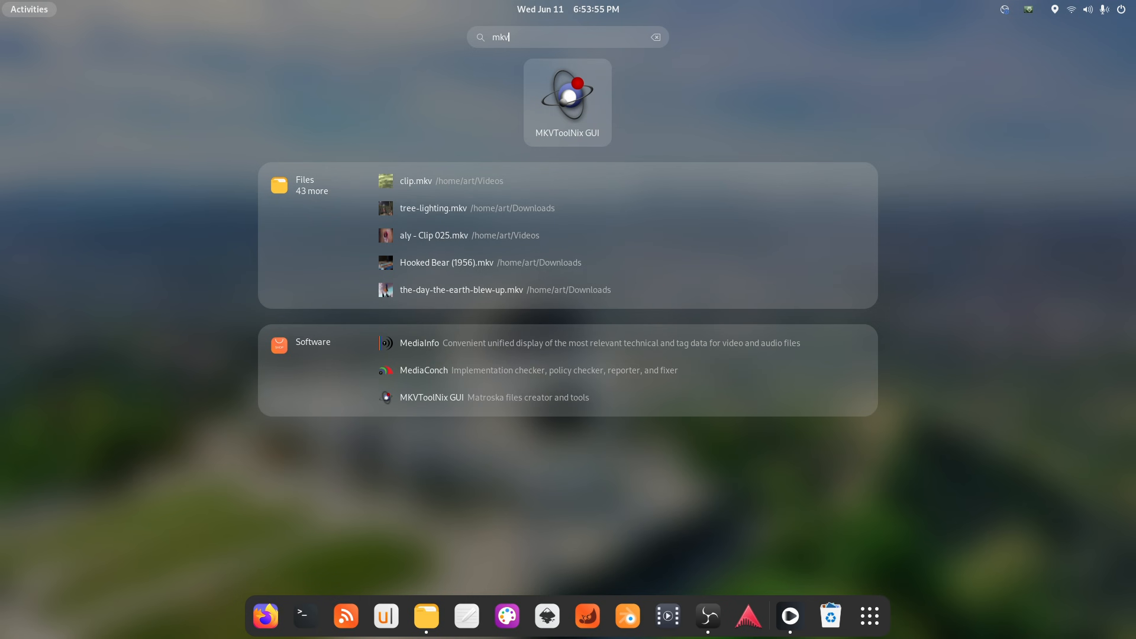
key(Return)
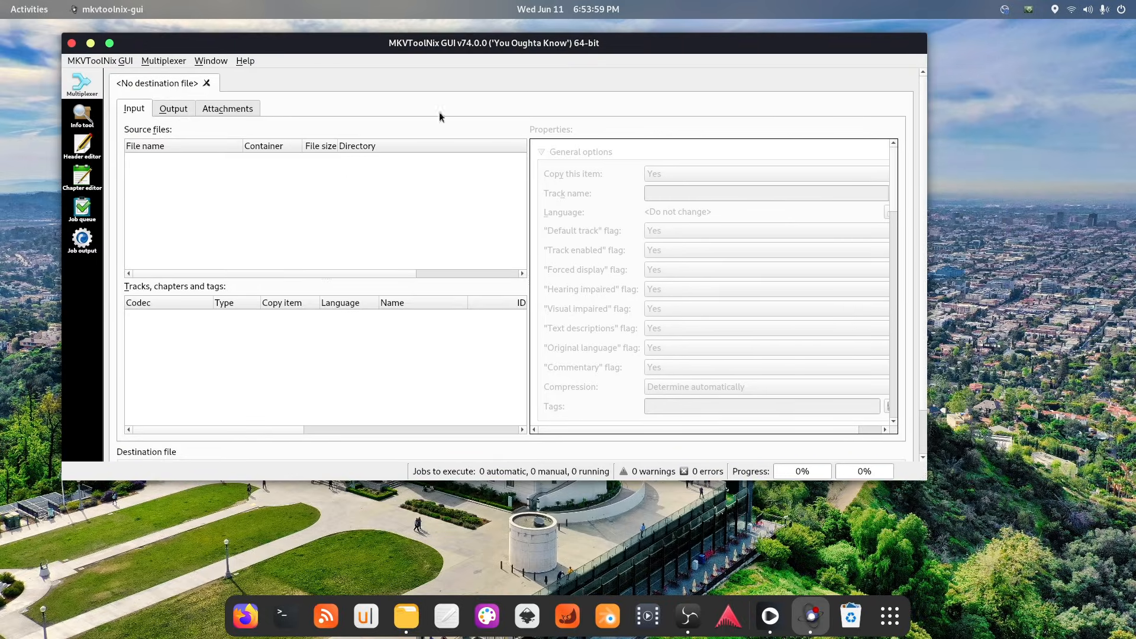
drag(922, 480, 1036, 550)
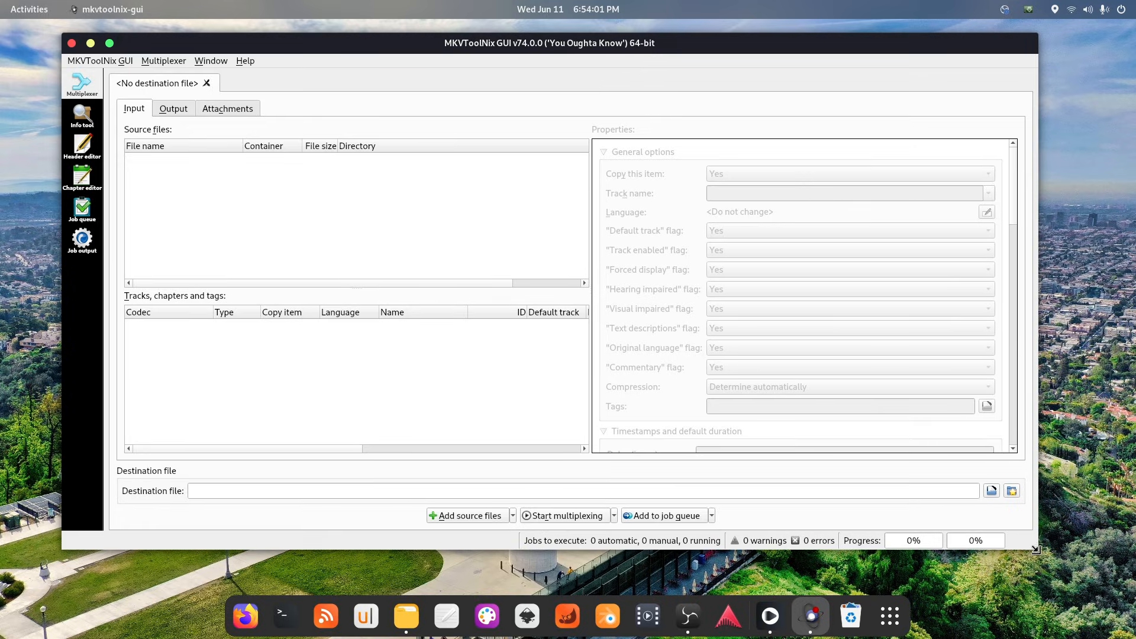
- Add the rendered dance-25fps_100.0fps_3840x2160.mkv as source file and exclude its AAC audio track, global tags and both track tag entries
key(alt+Tab)
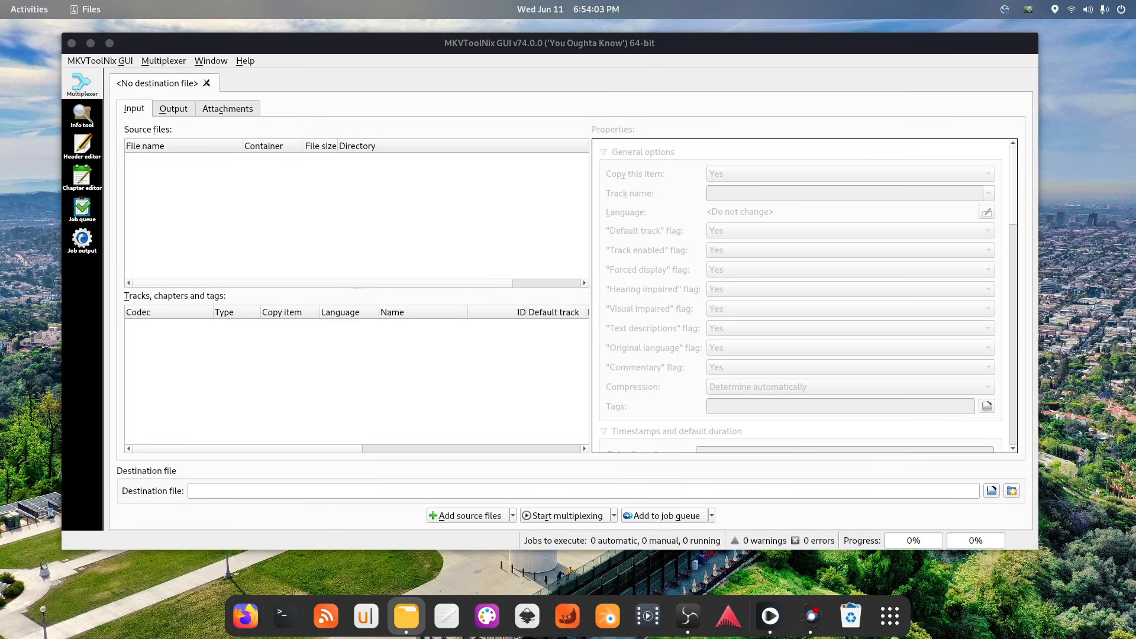
drag(113, 244, 332, 186)
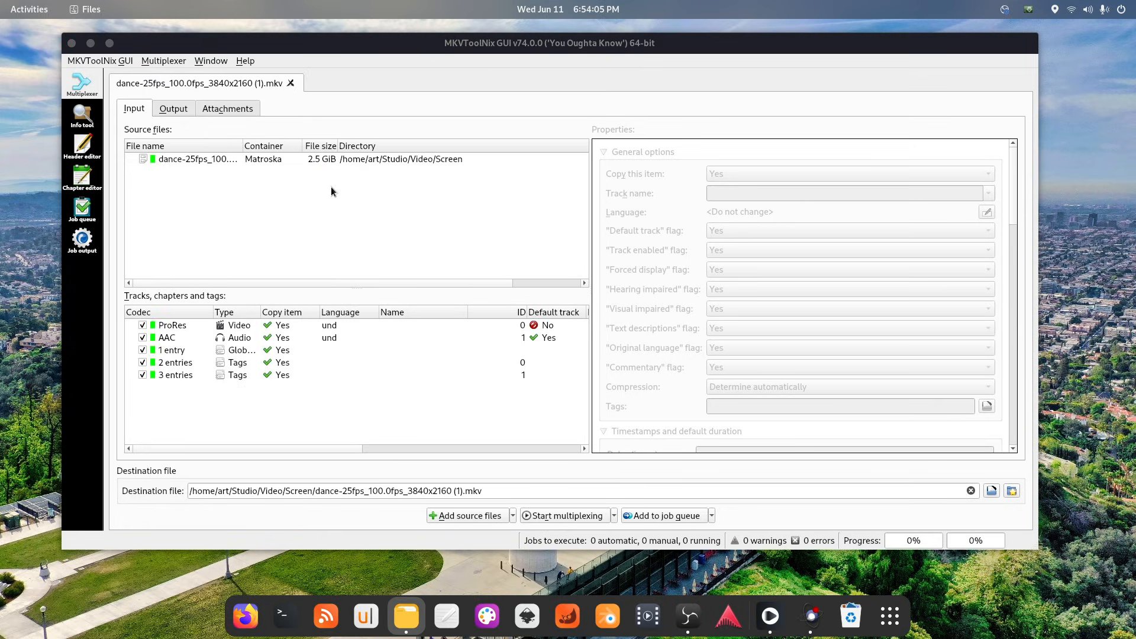
click(144, 338)
click(143, 363)
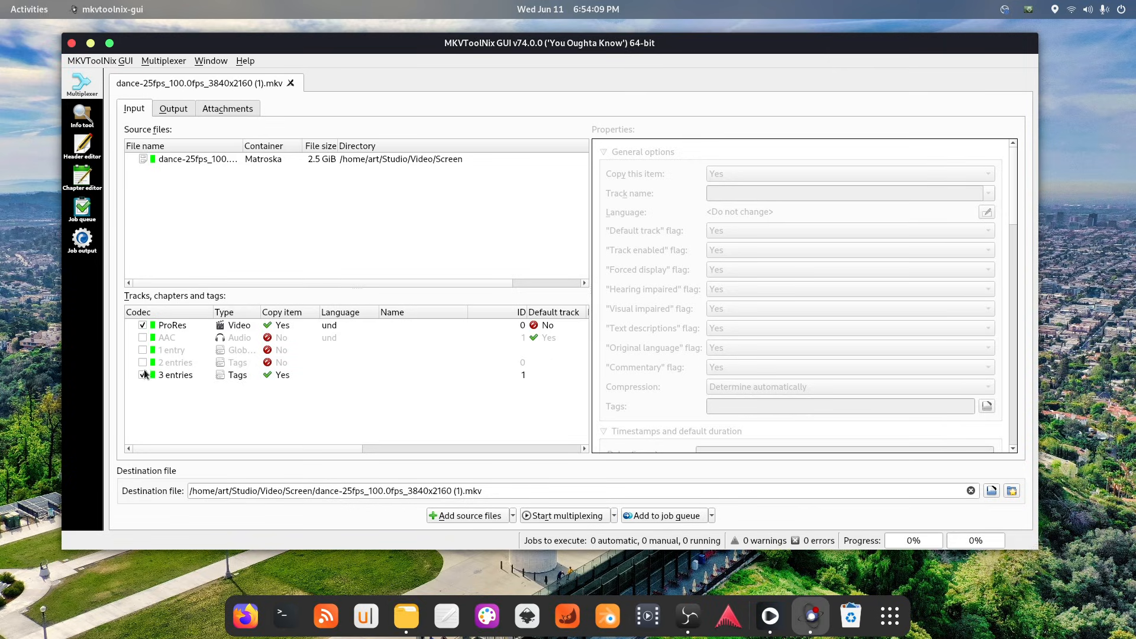
- Set the default duration/FPS of the ProRes video track to 30p
click(177, 327)
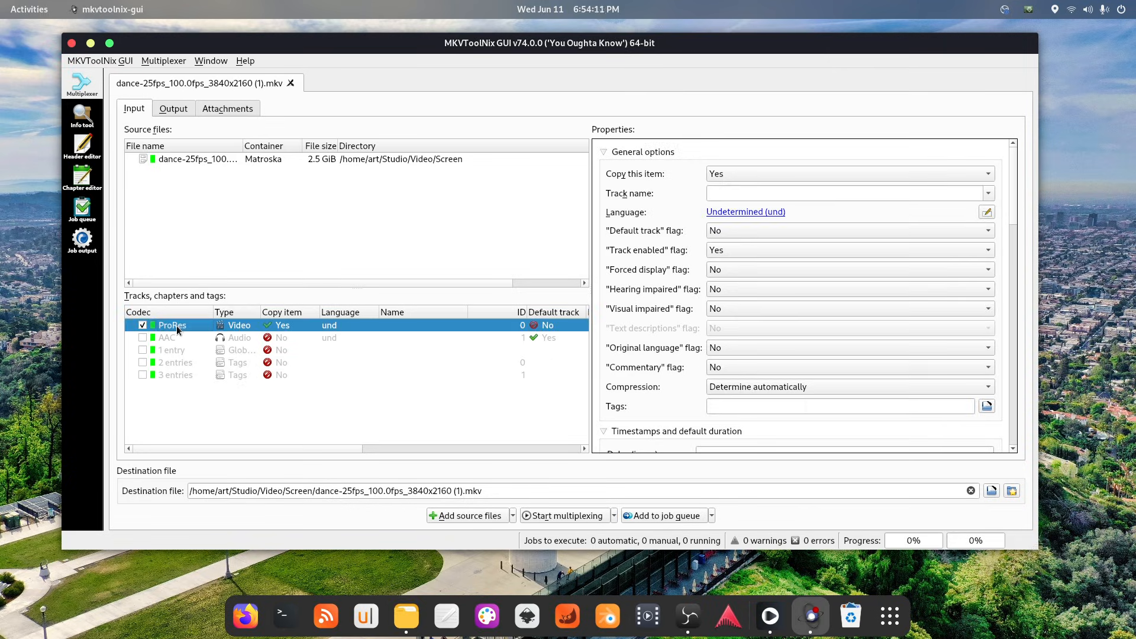
scroll(642, 303, down, 4)
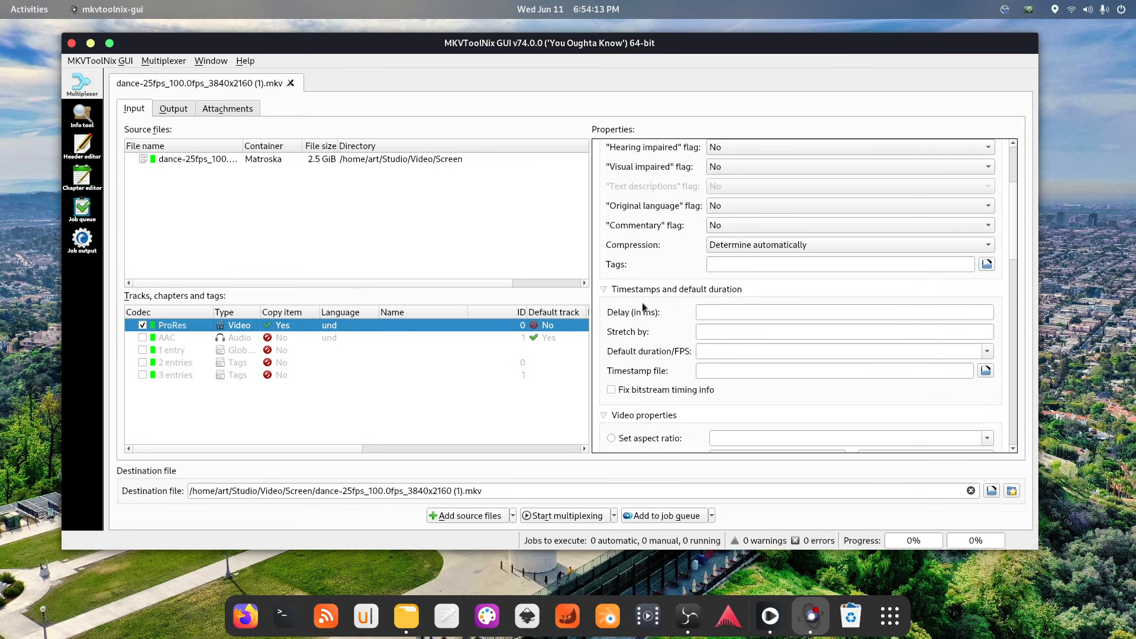
click(717, 352)
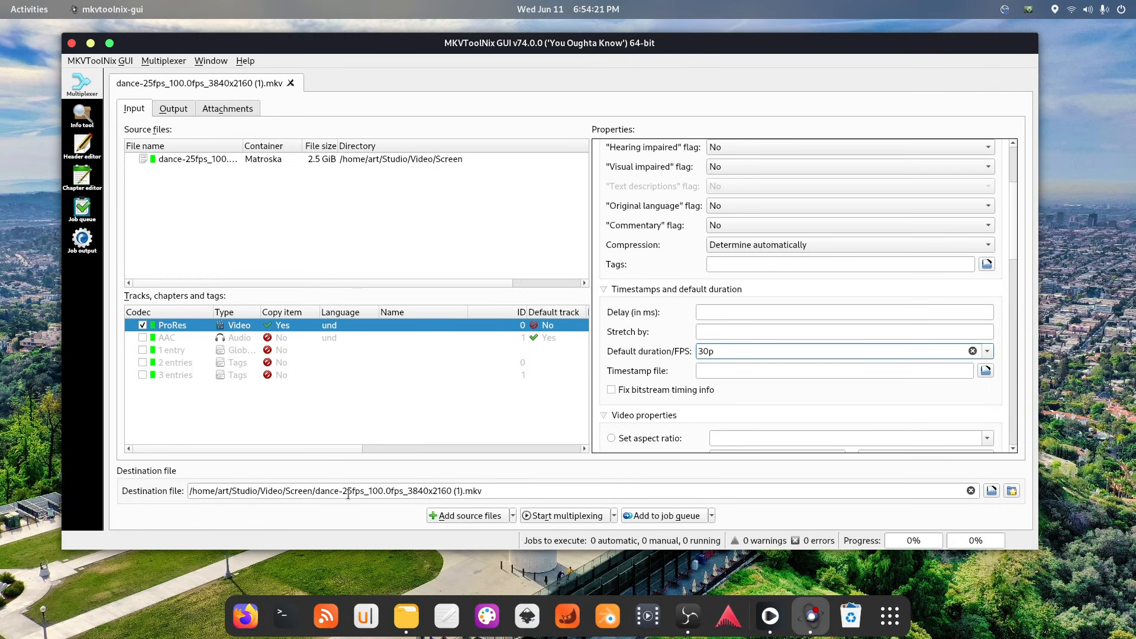
- Shorten the destination file name to dance-100fps.mkv, keeping it in the Screen folder
drag(344, 491, 372, 493)
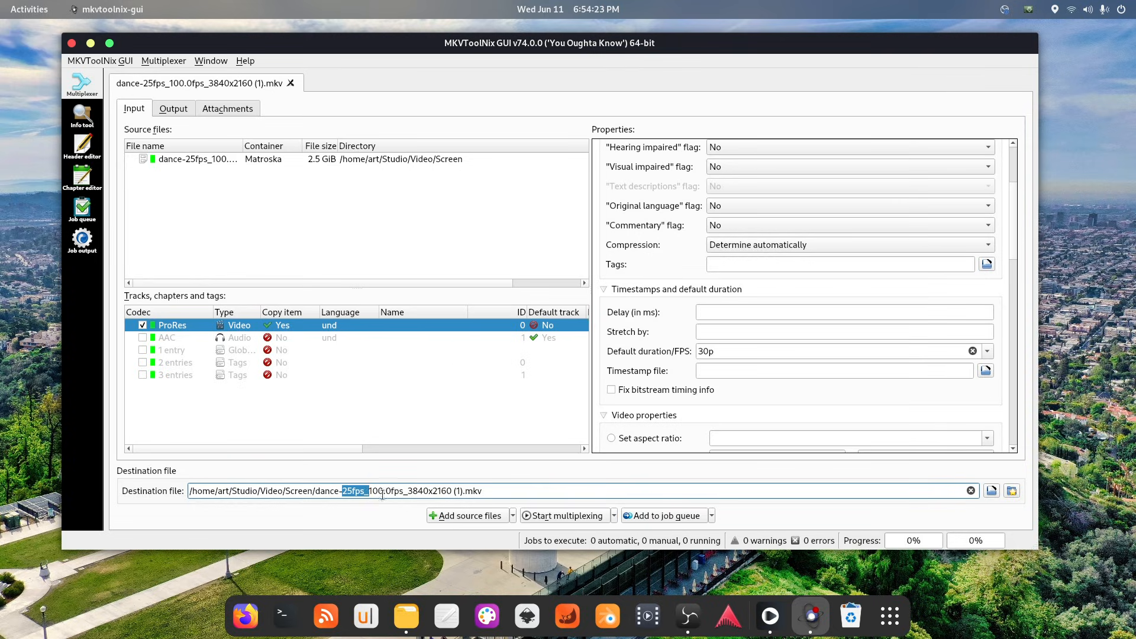
key(BackSpace)
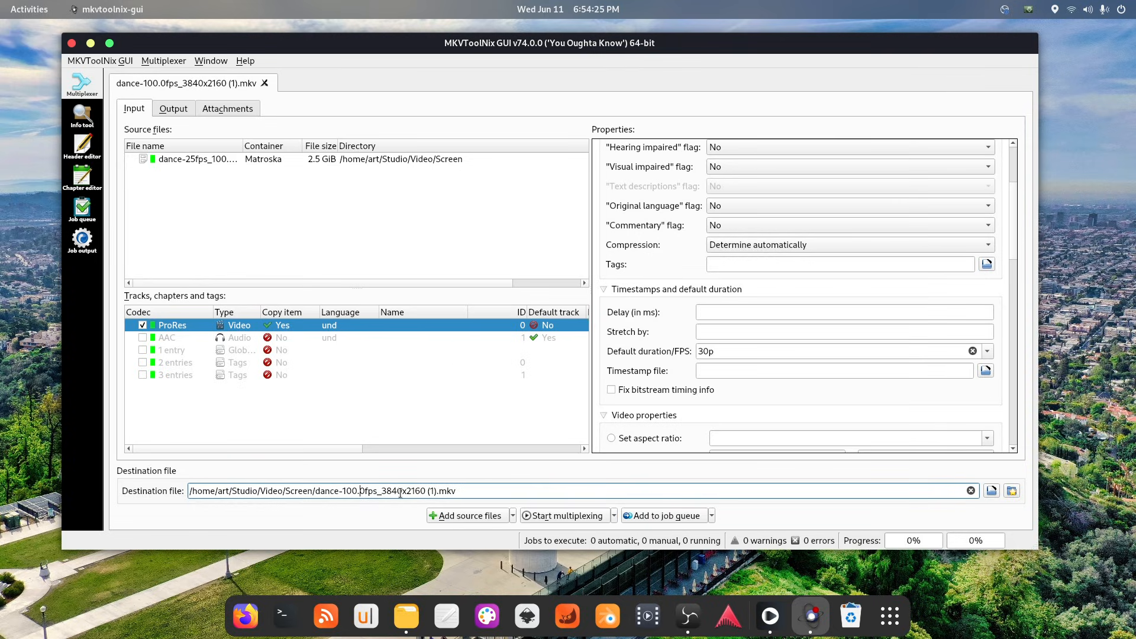
key(BackSpace)
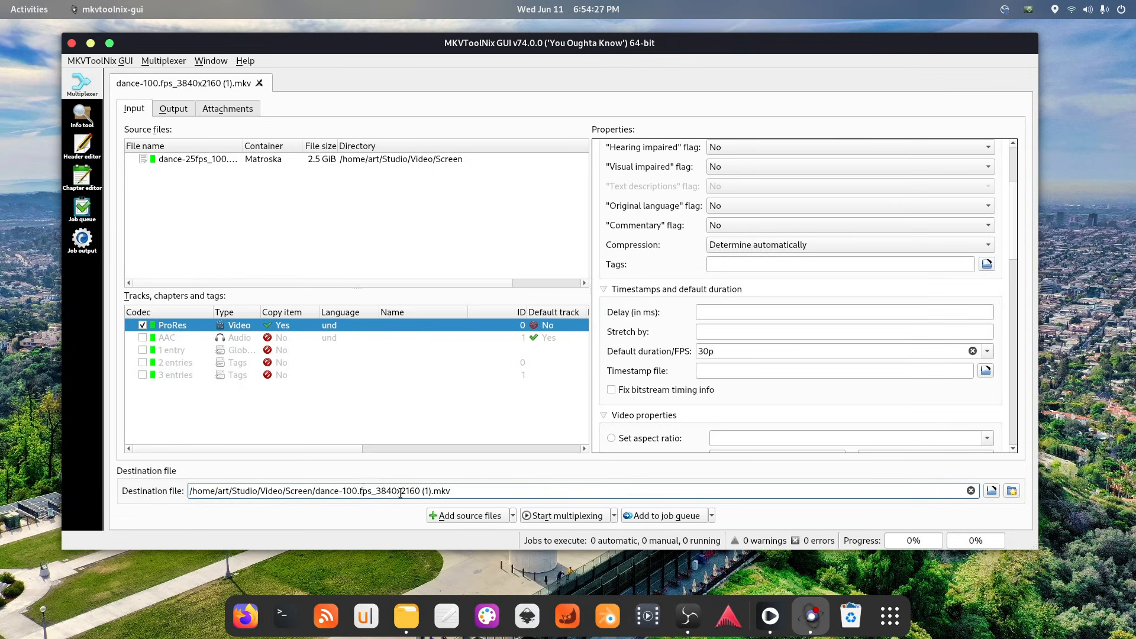
key(BackSpace)
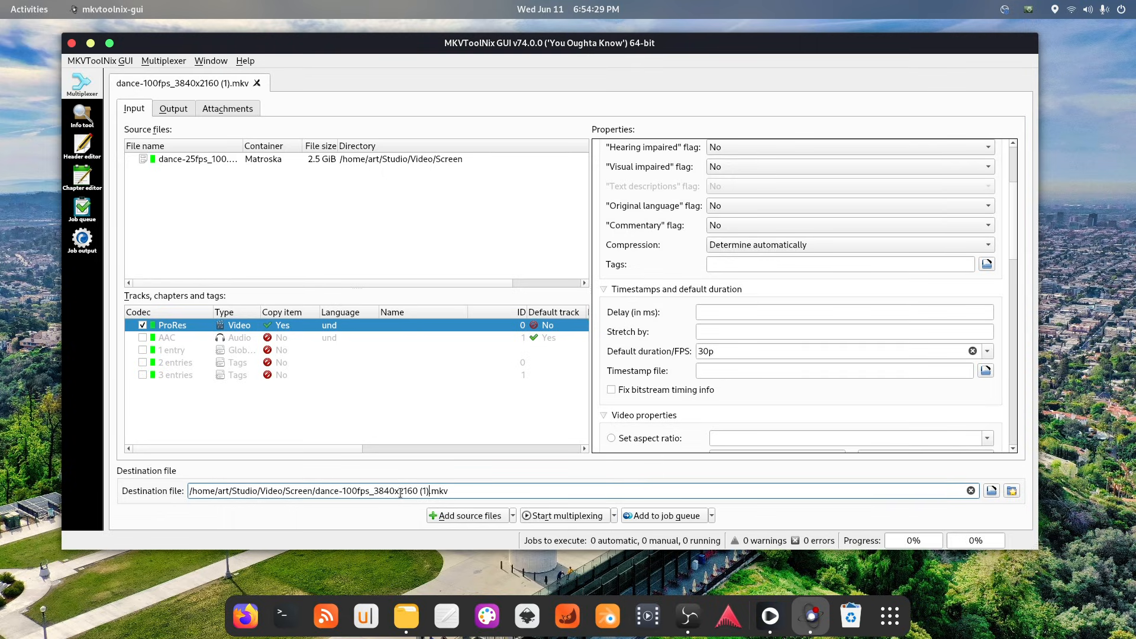
key(BackSpace)
key(BackSpace)
key(BackSpace)
key(BackSpace)
key(BackSpace)
key(BackSpace)
key(BackSpace)
key(BackSpace)
key(BackSpace)
key(BackSpace)
key(BackSpace)
key(BackSpace)
key(BackSpace)
key(BackSpace)
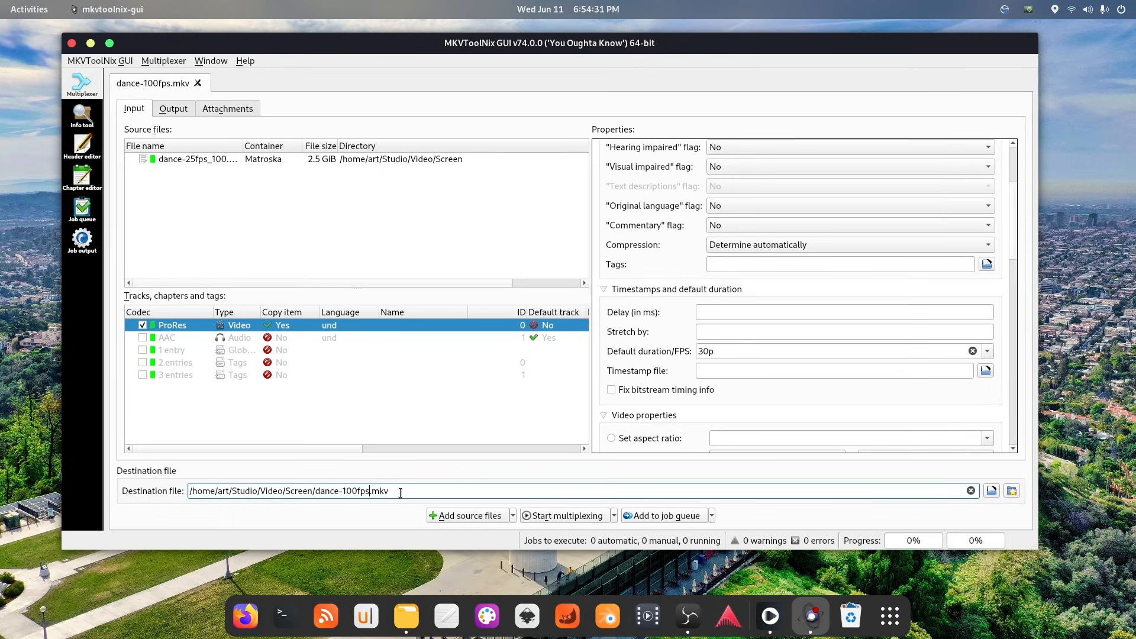
- Multiplex the file without an audio track, and close MKVToolNix GUI once the job is done
click(570, 514)
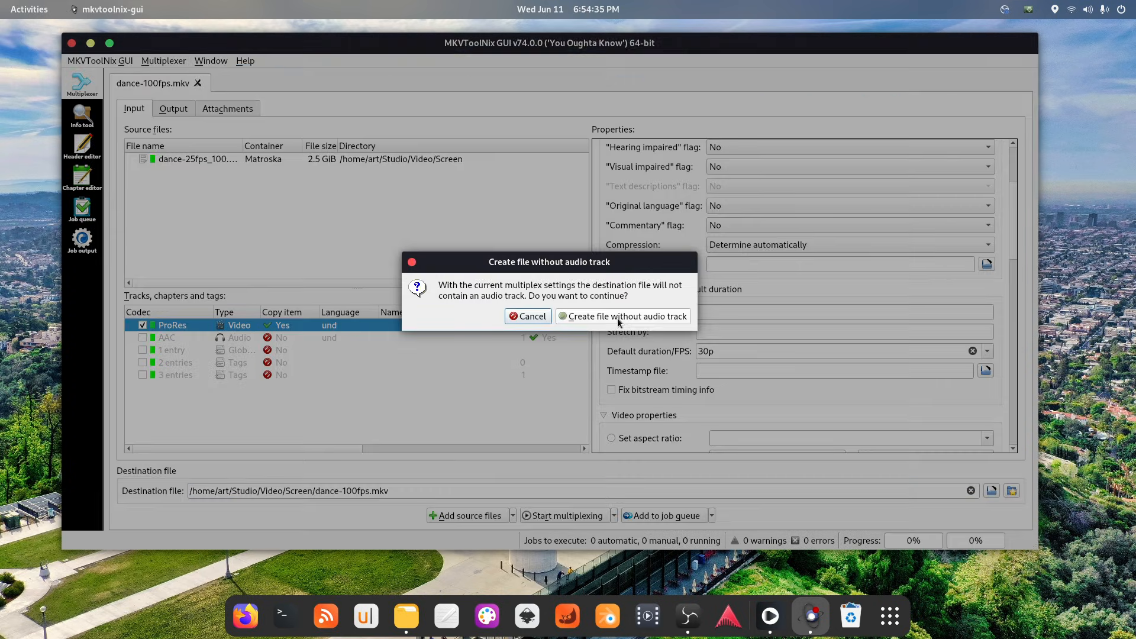
click(619, 319)
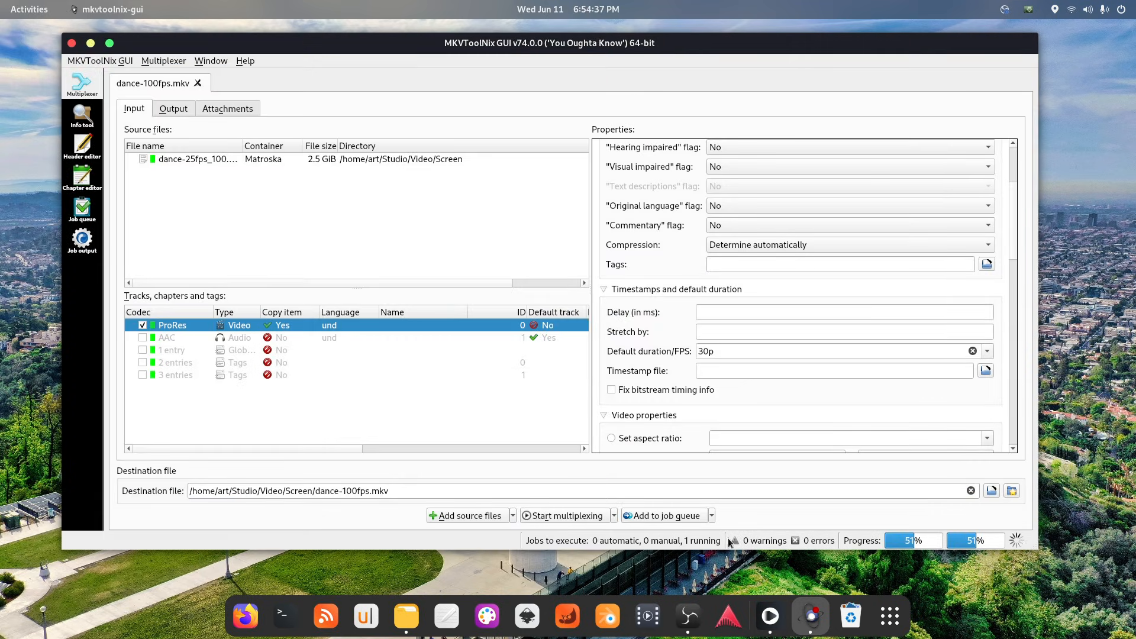
click(71, 43)
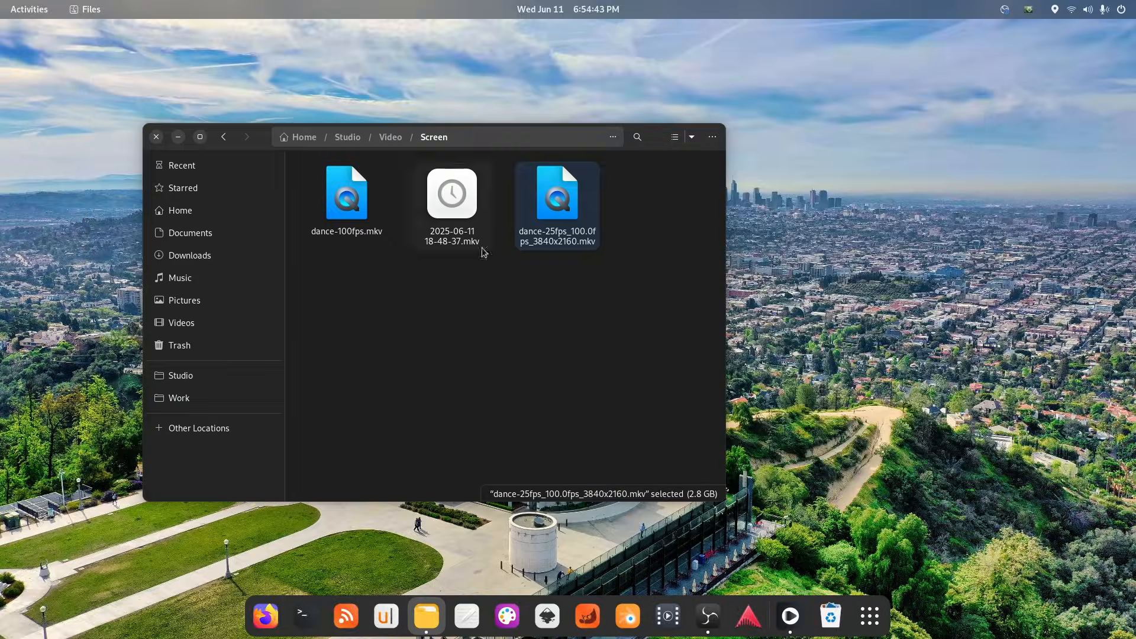
- Play dance-100fps.mkv from the Screen folder full screen in mpv Media Player to check its slow motion, then quit the player
click(349, 197)
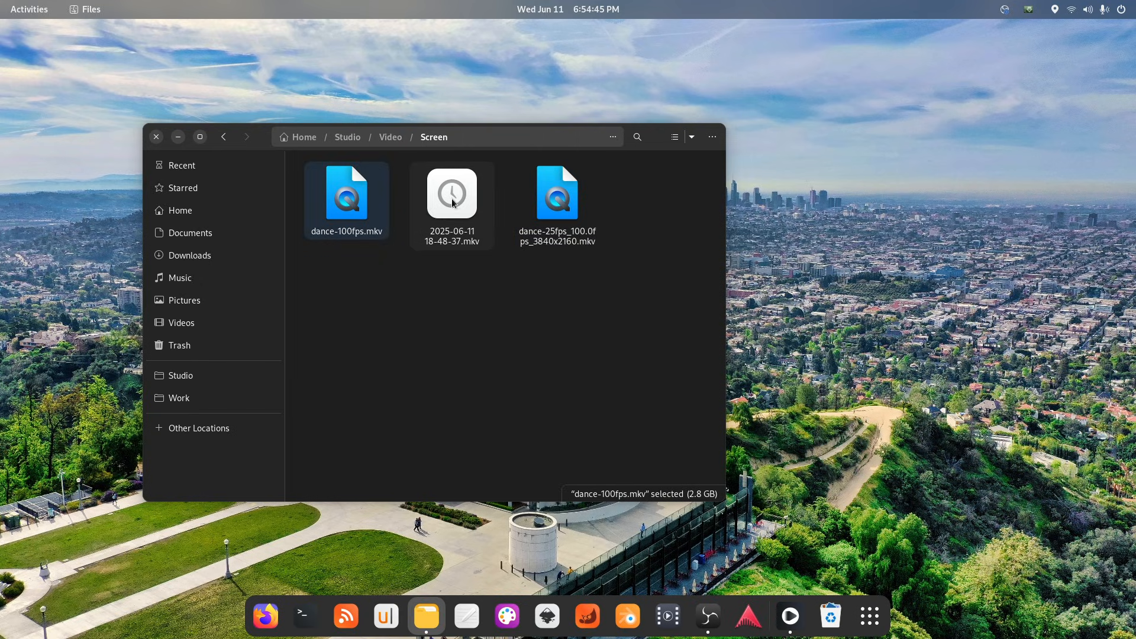
double_click(345, 200)
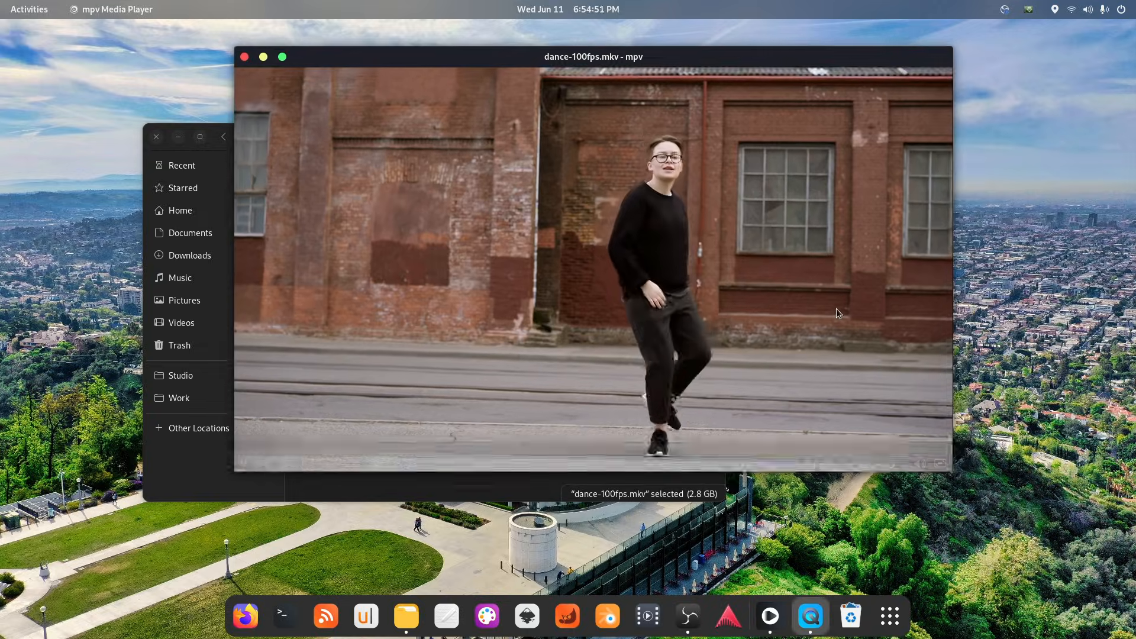
key(f)
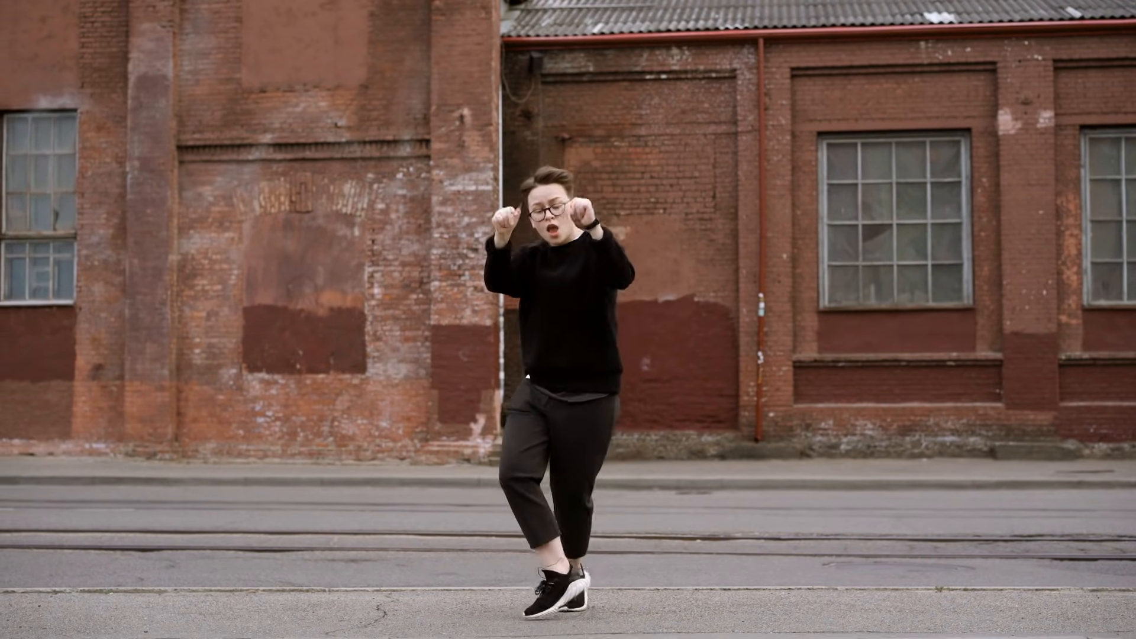
mouse_move(802, 304)
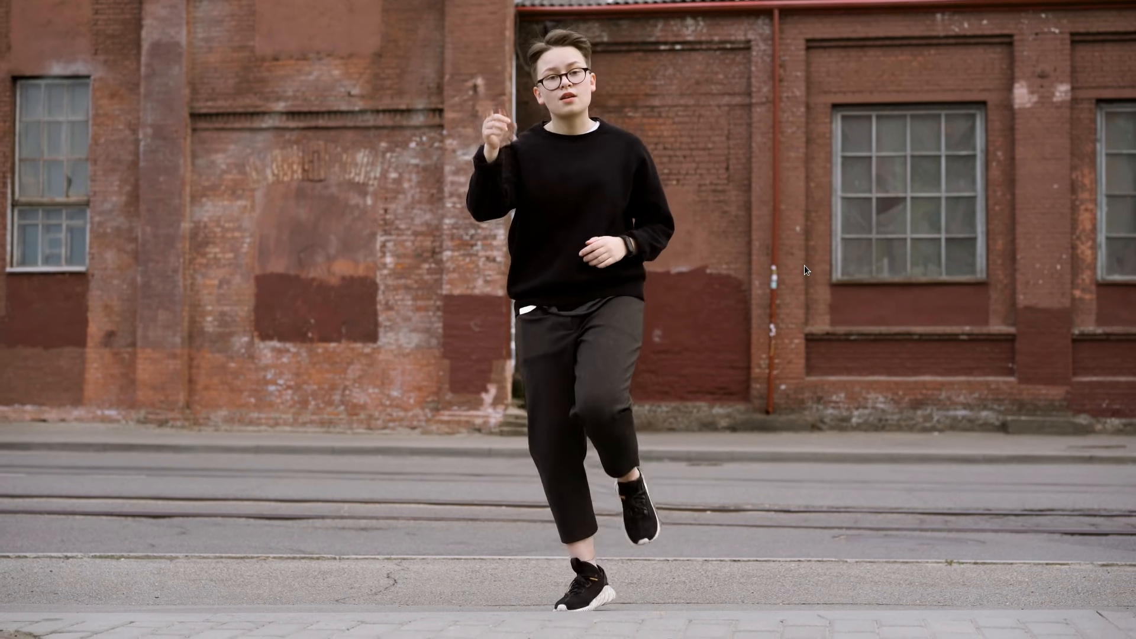
key(q)
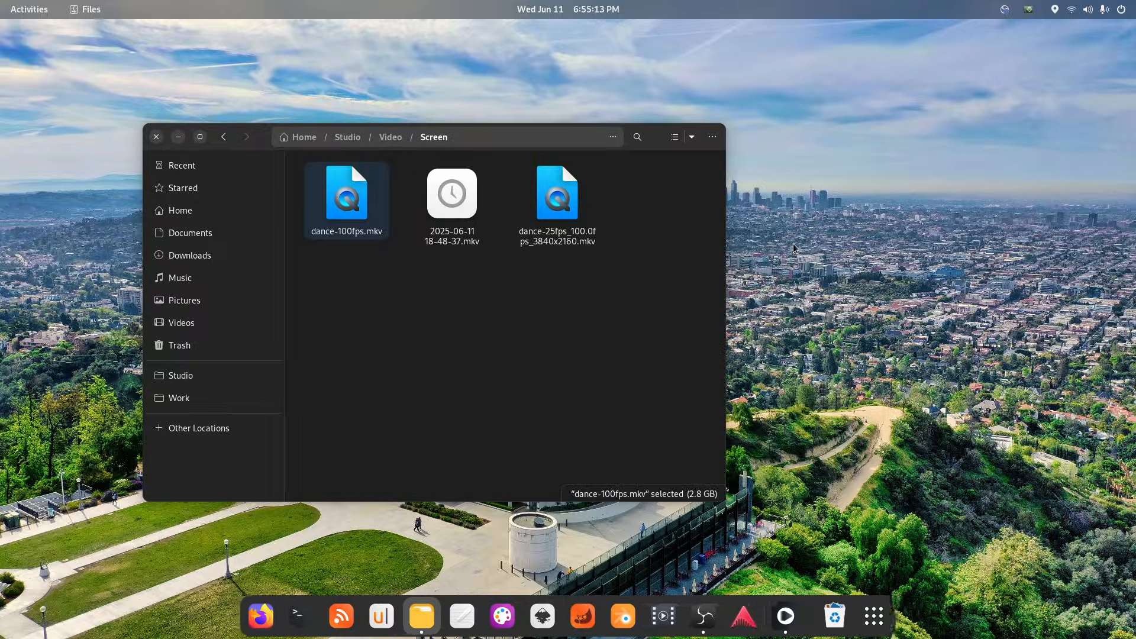